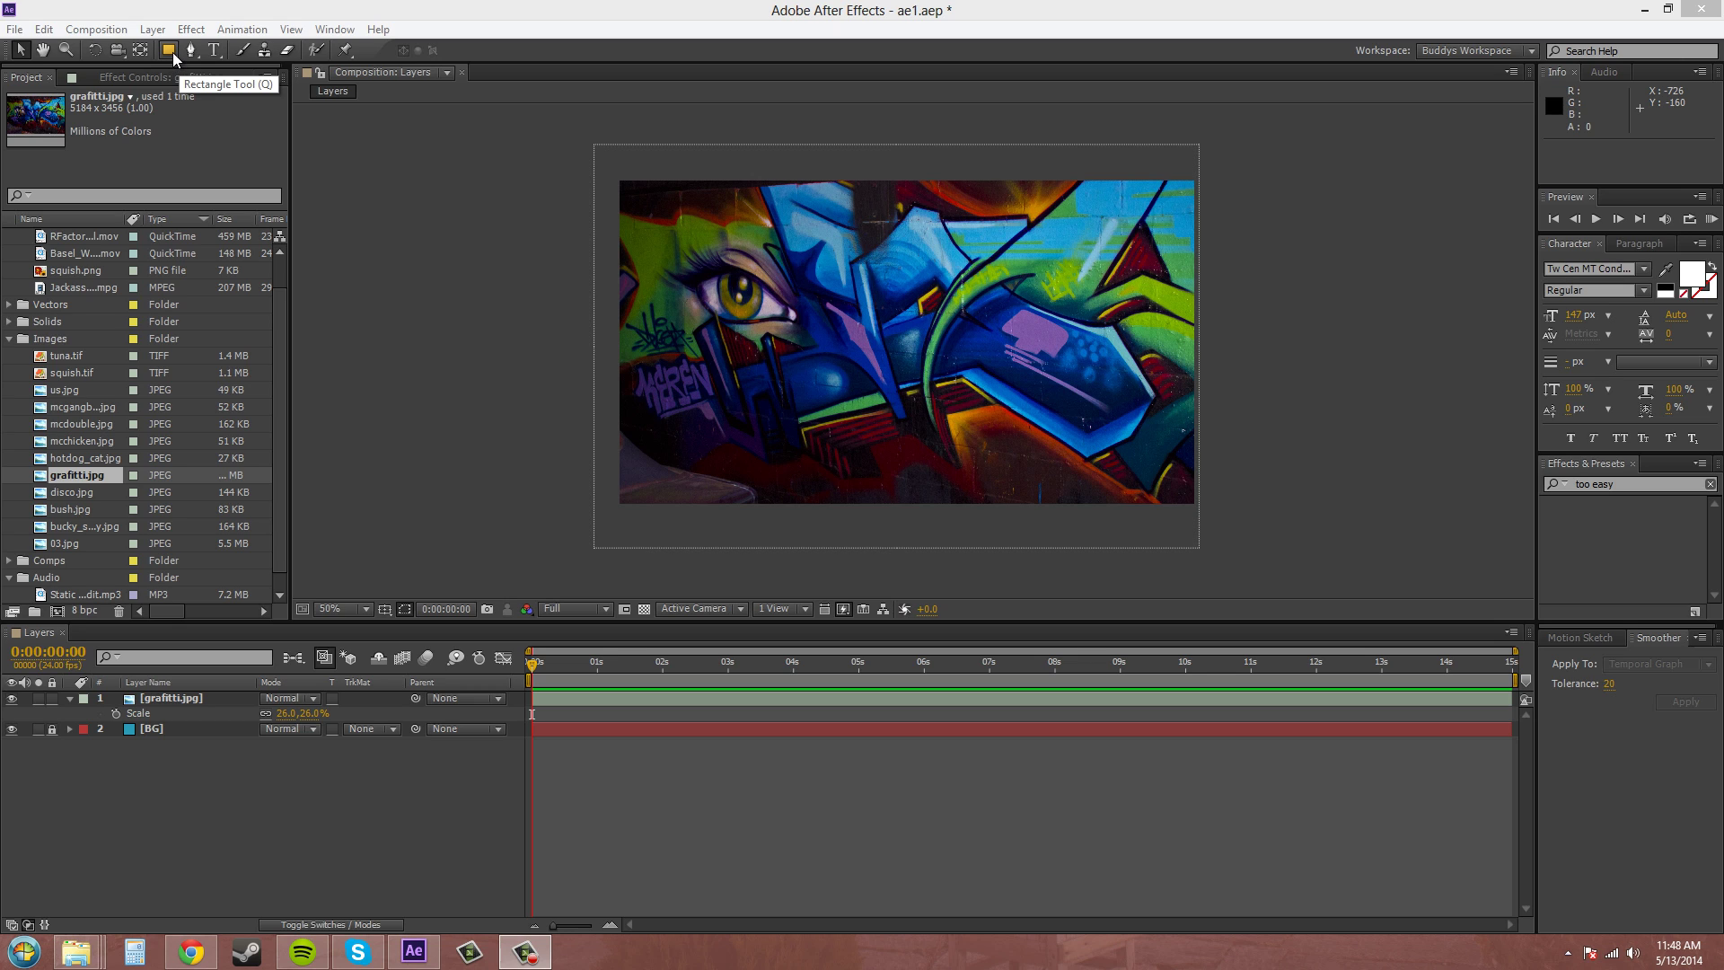
Choose the Rectangle Tool from the shape flyout and select the grafitti.jpg layer
click(169, 50)
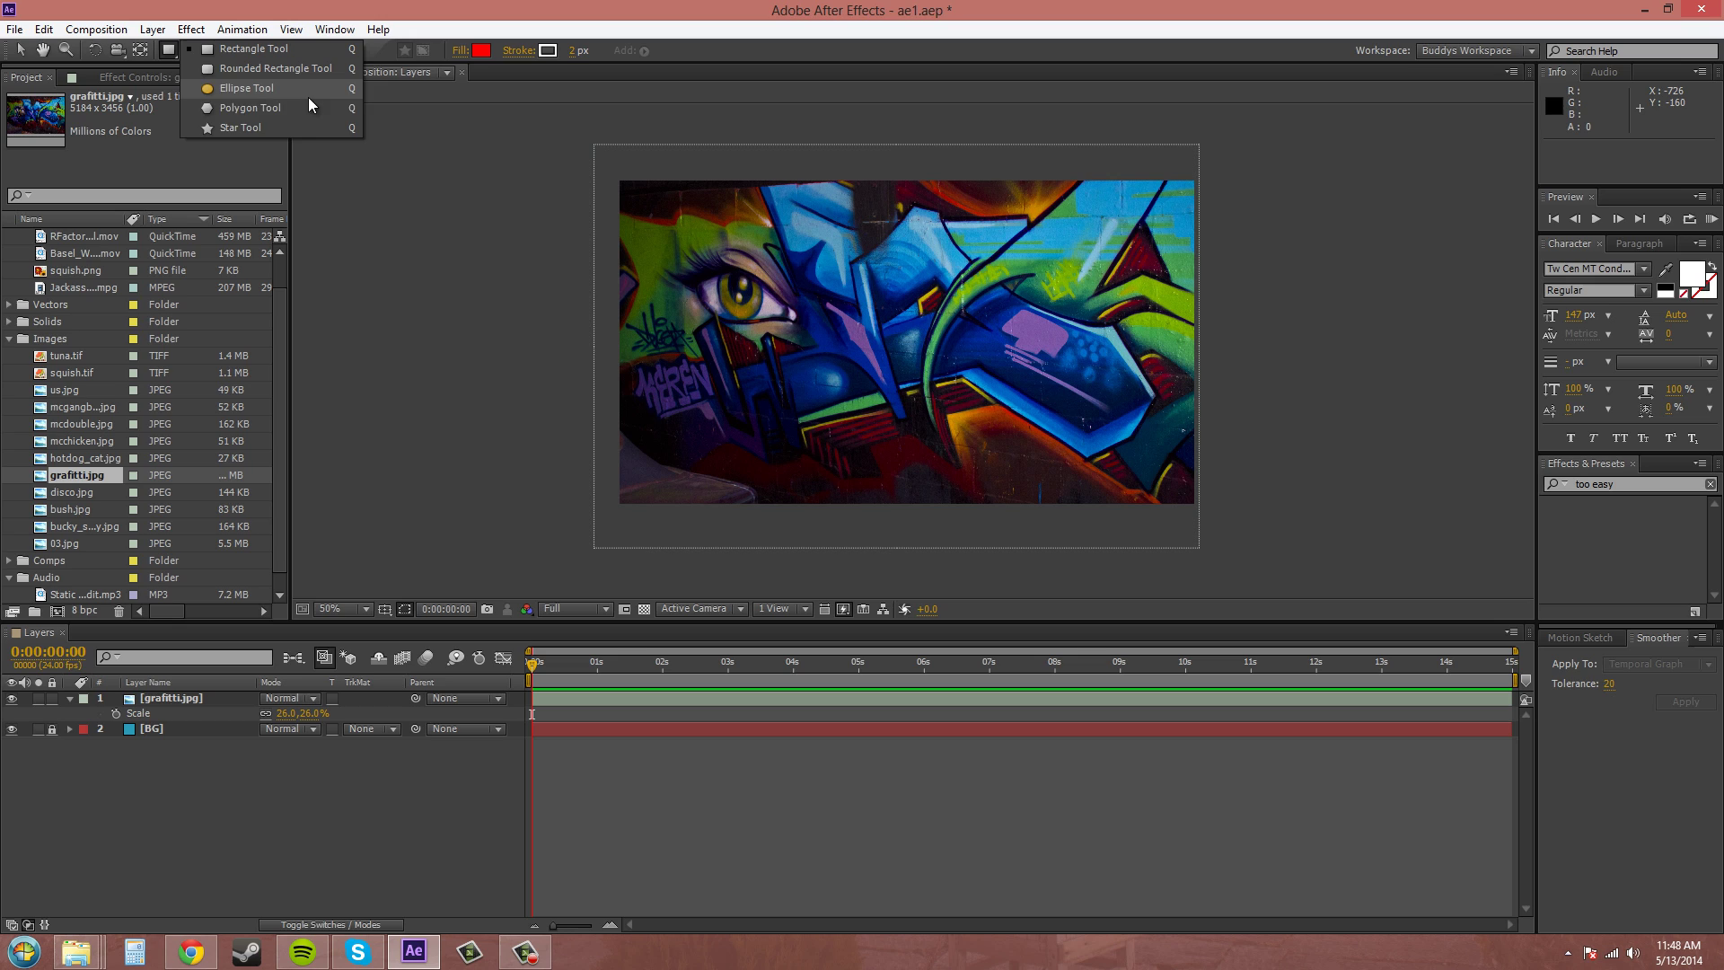
click(294, 50)
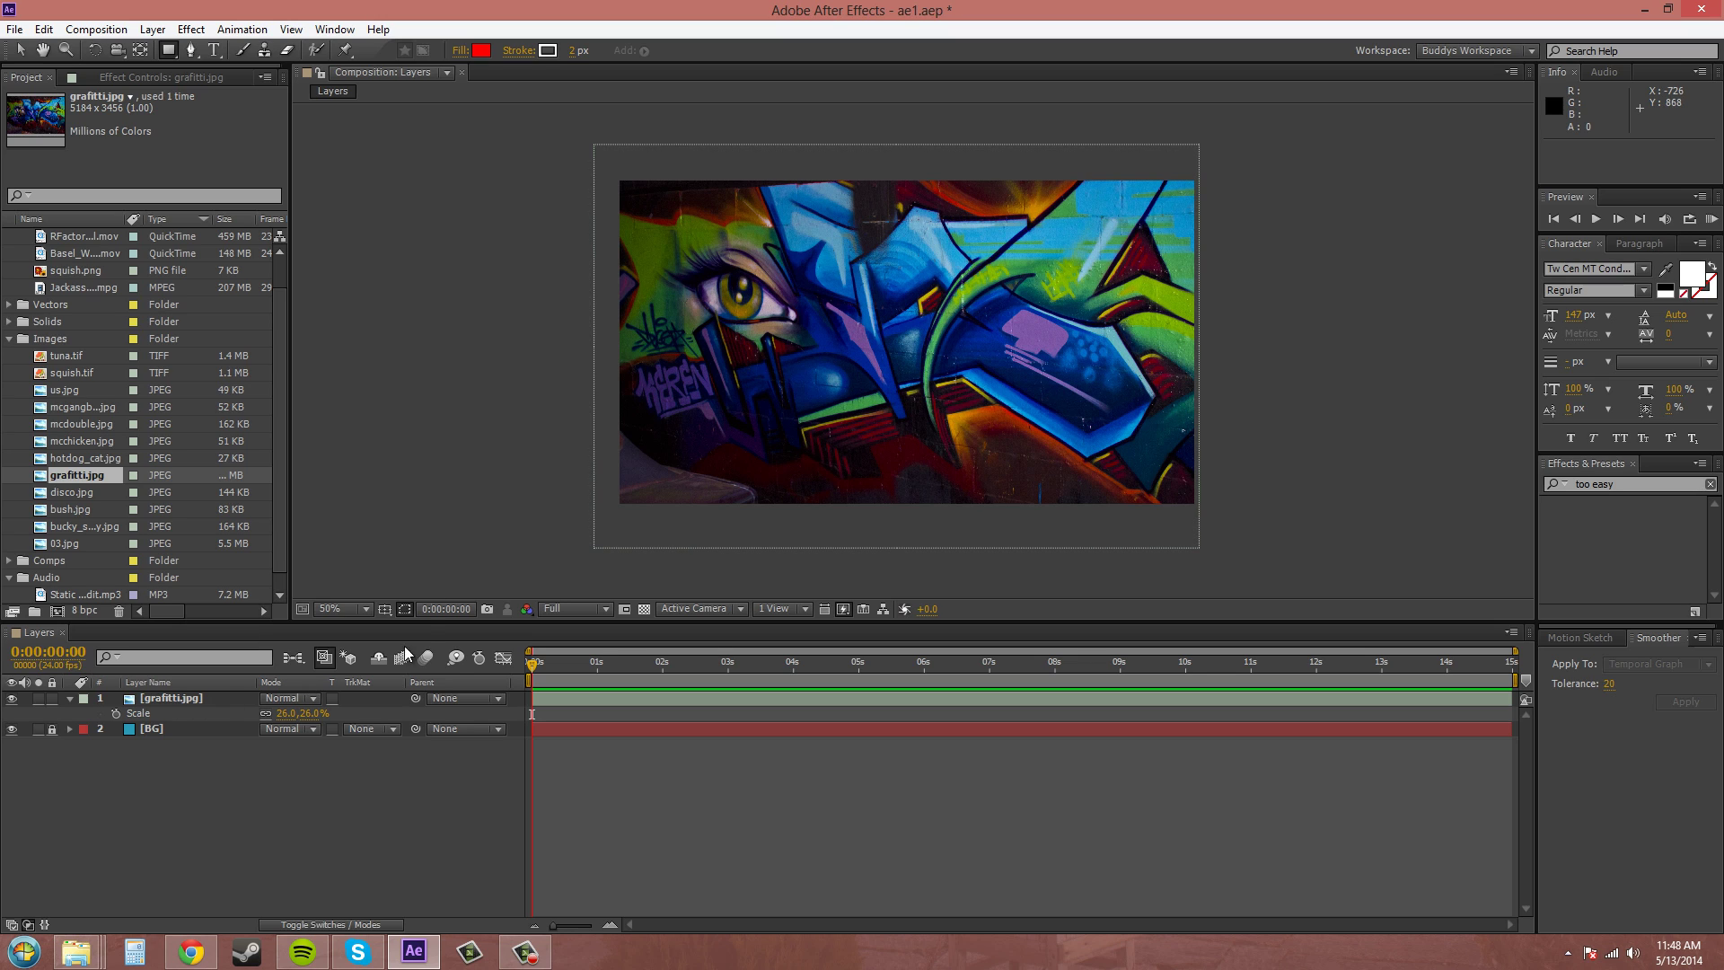
click(175, 700)
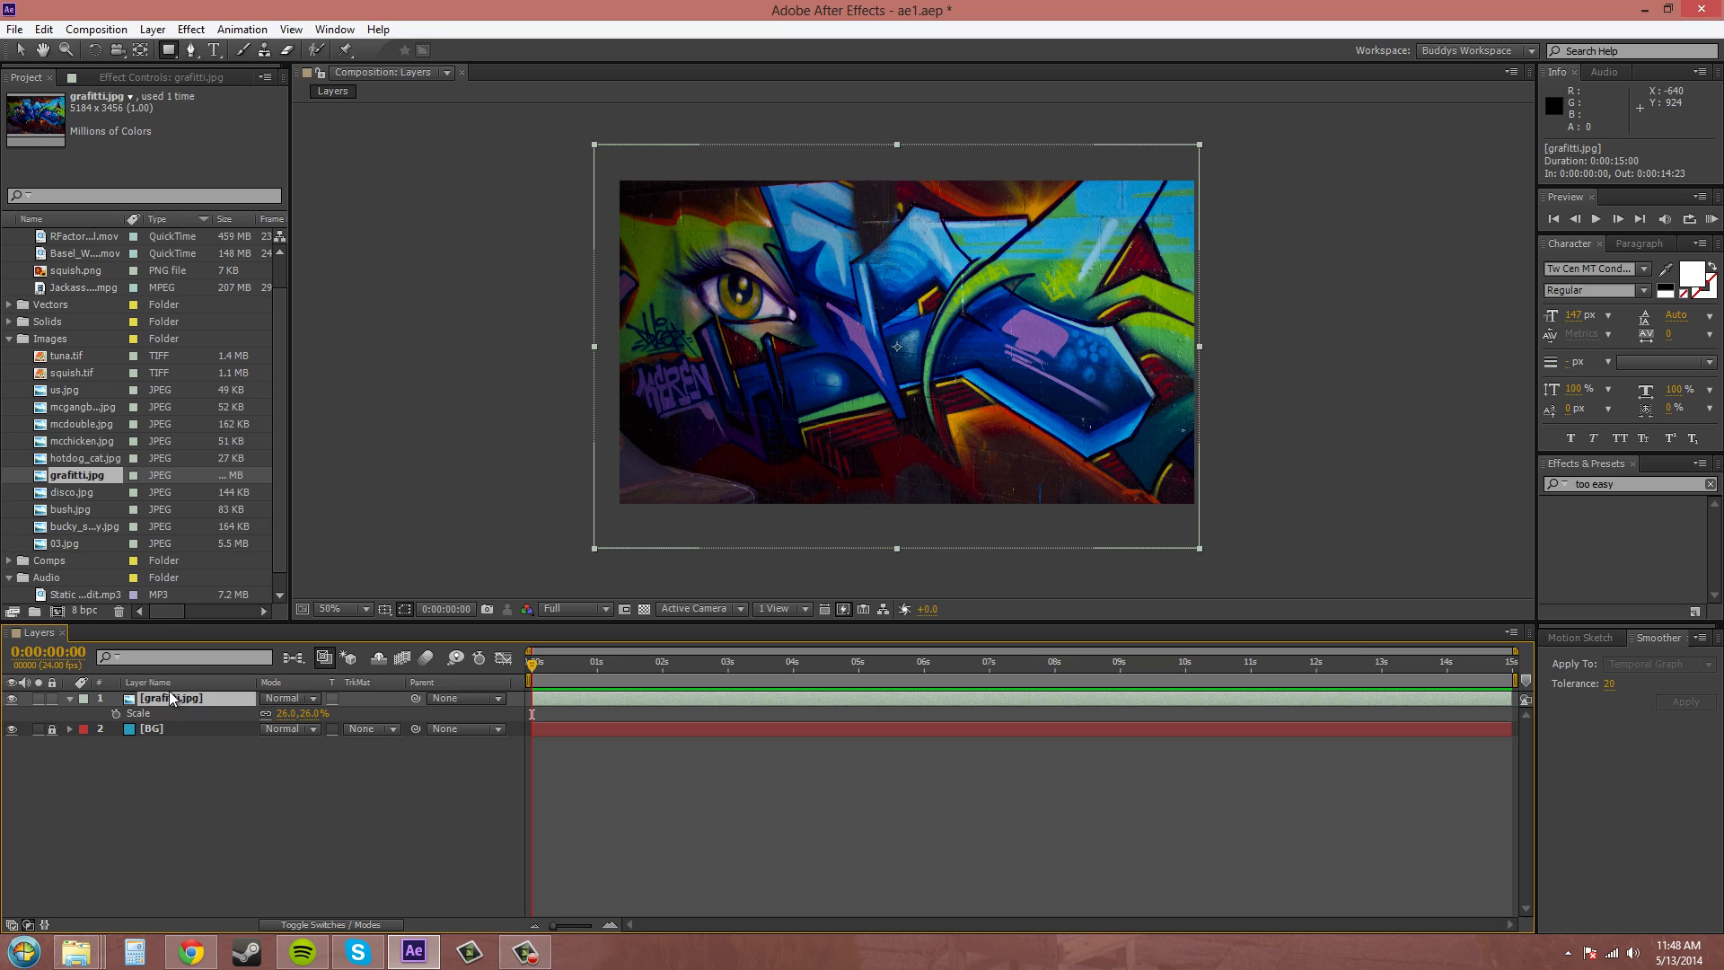
click(168, 52)
drag(710, 227, 1086, 407)
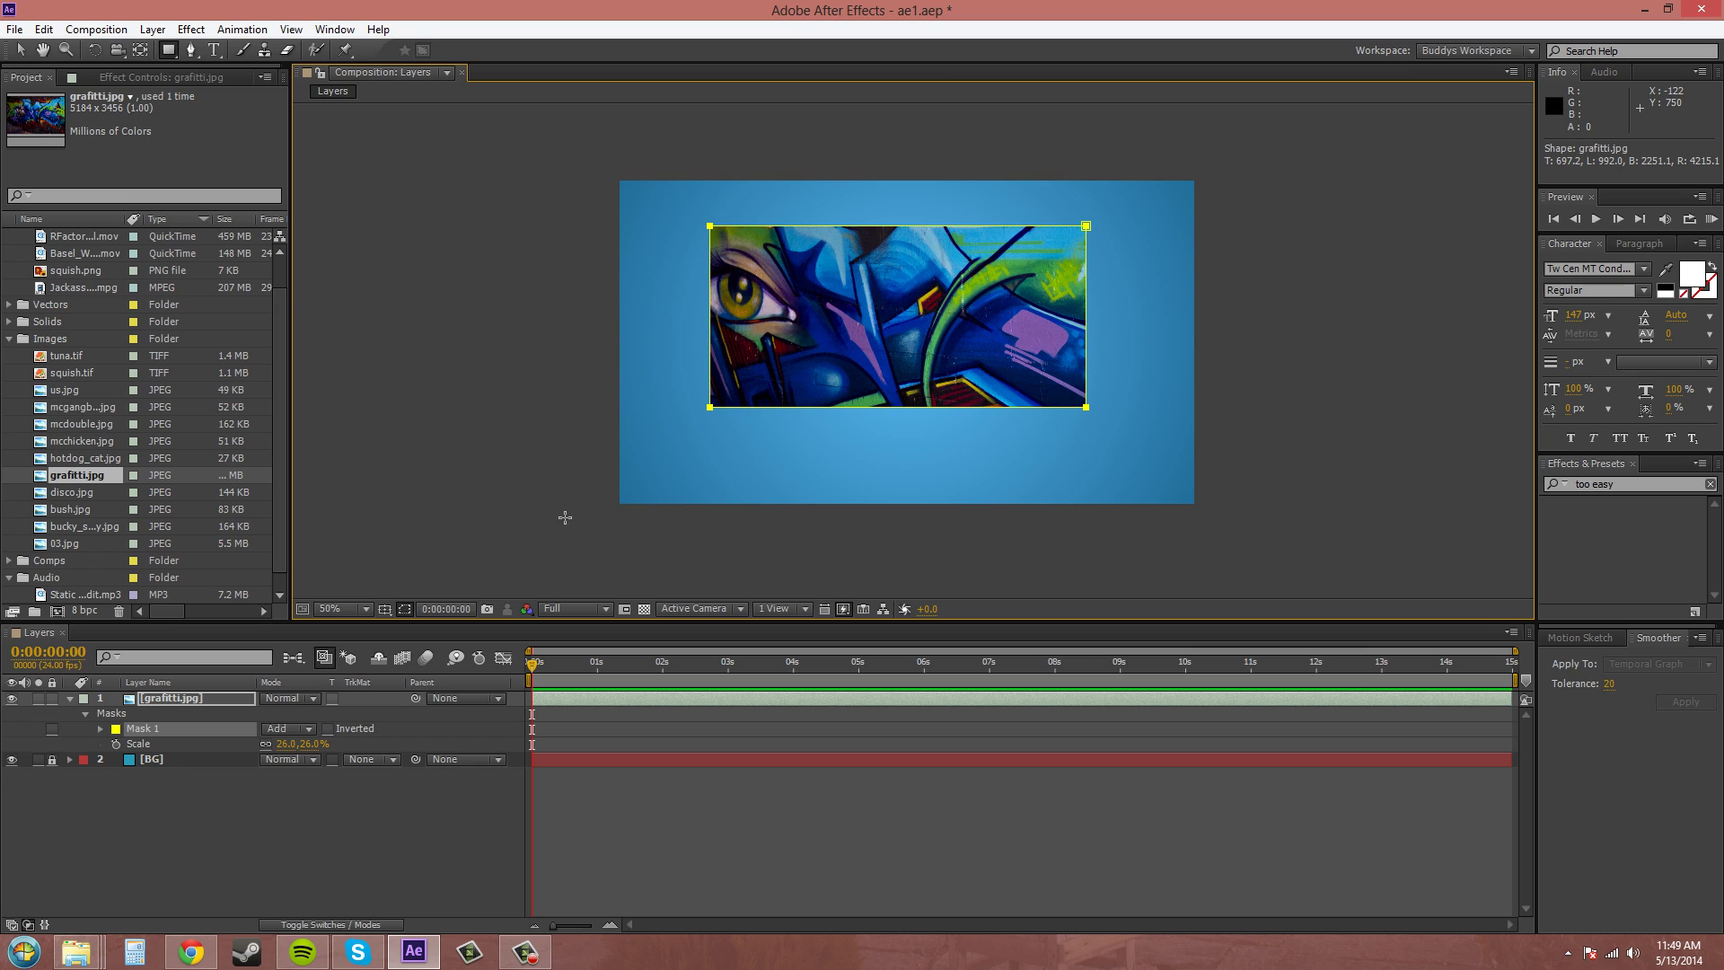
key(ctrl+z)
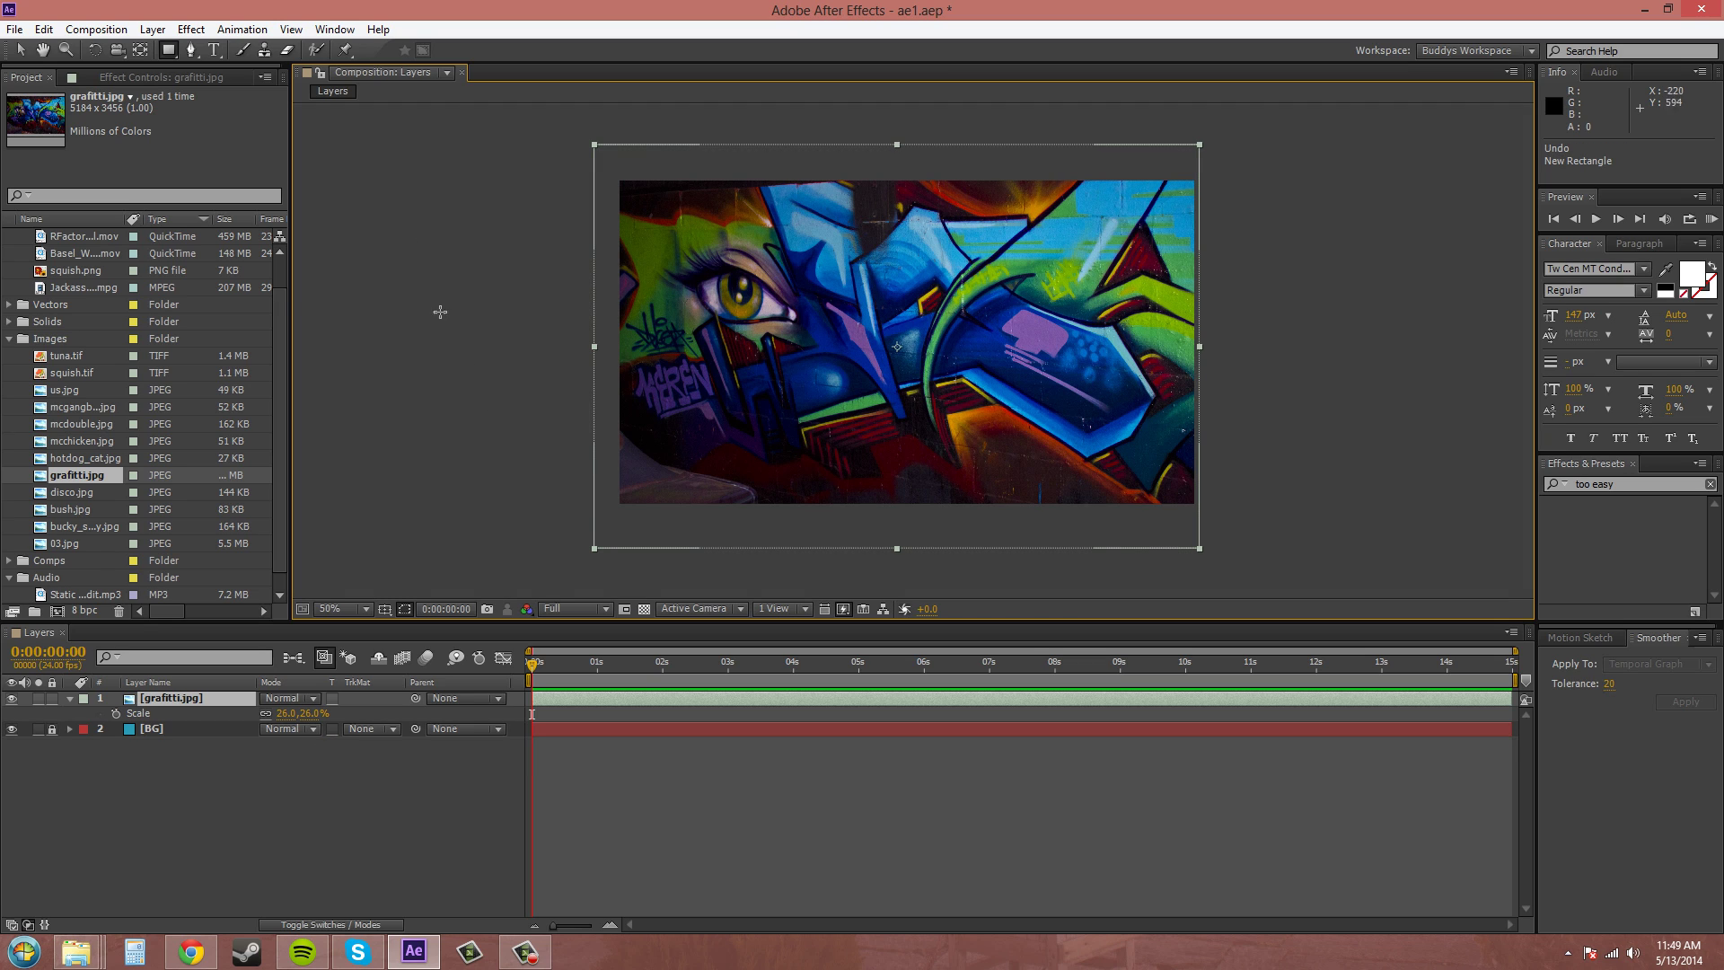
Switch to the Rounded Rectangle Tool with the Composition panel active
click(168, 52)
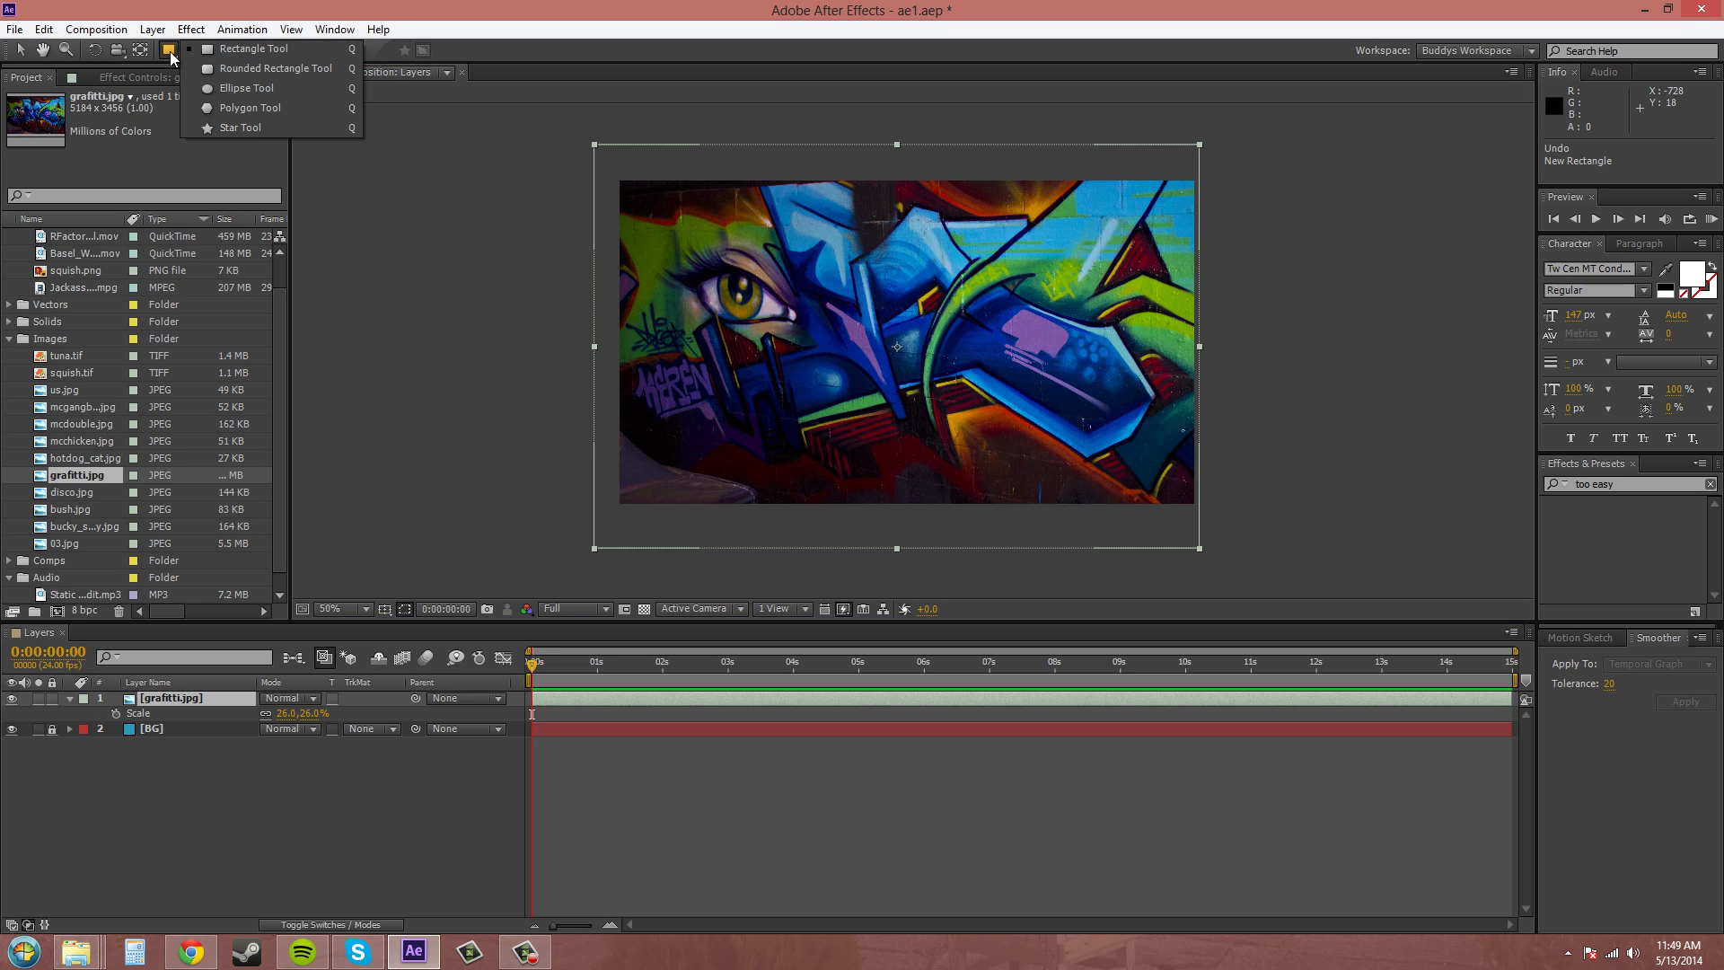
click(273, 70)
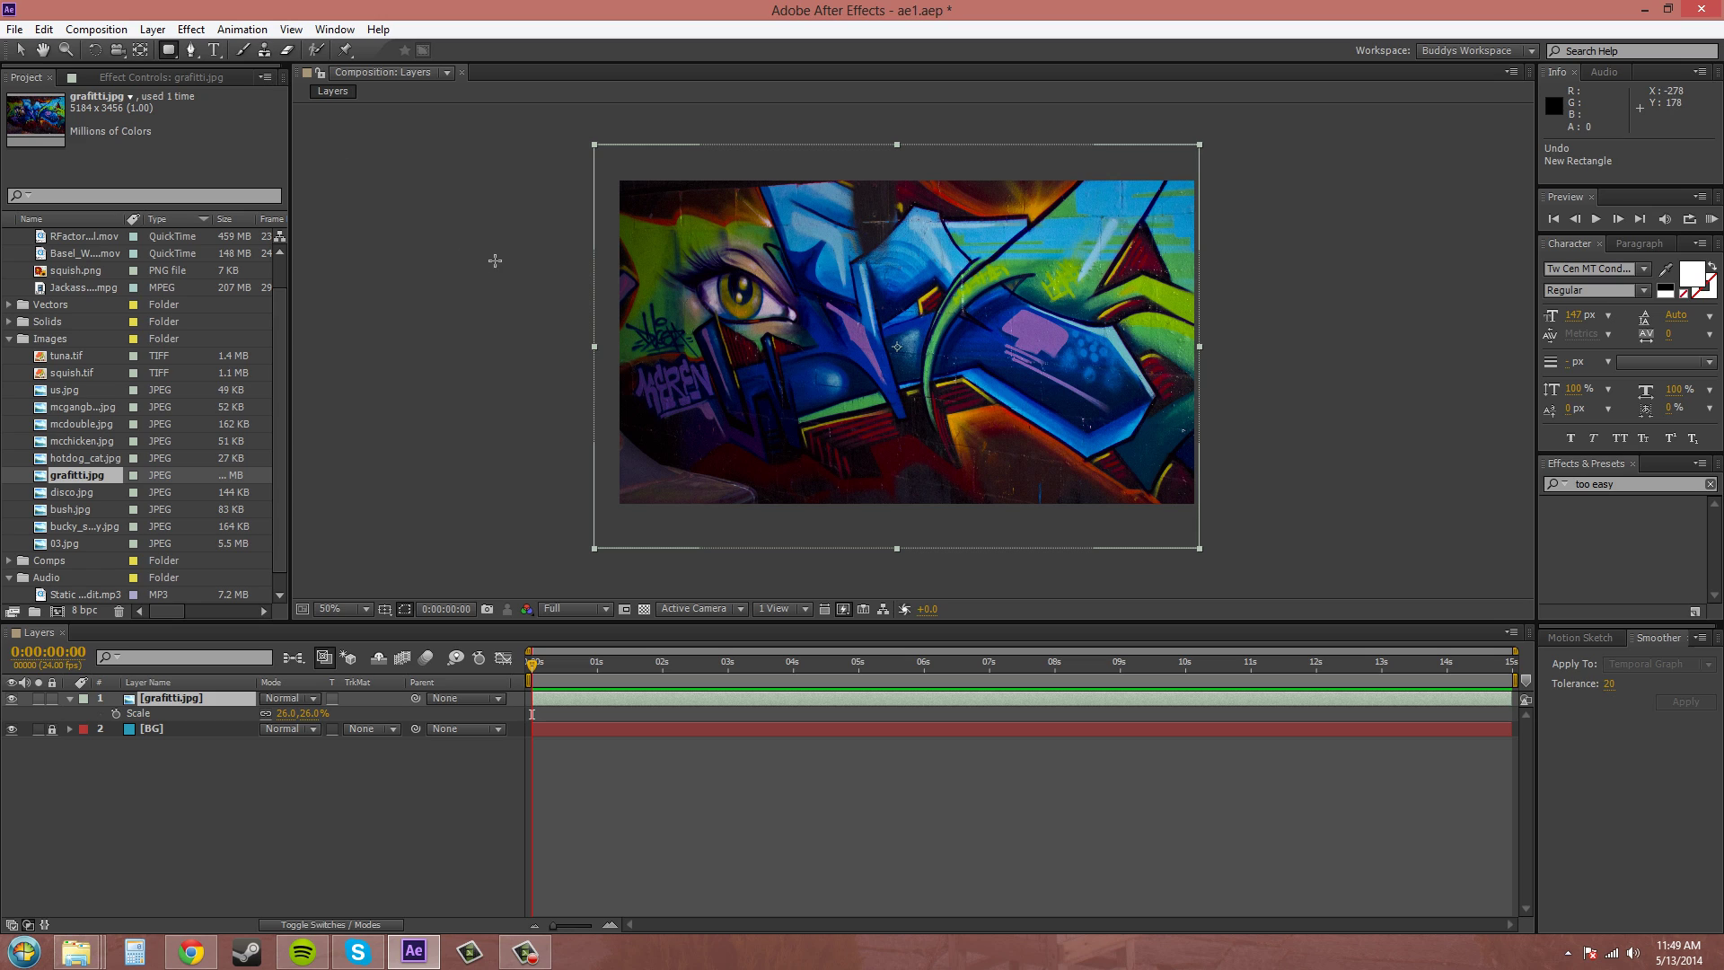
click(526, 317)
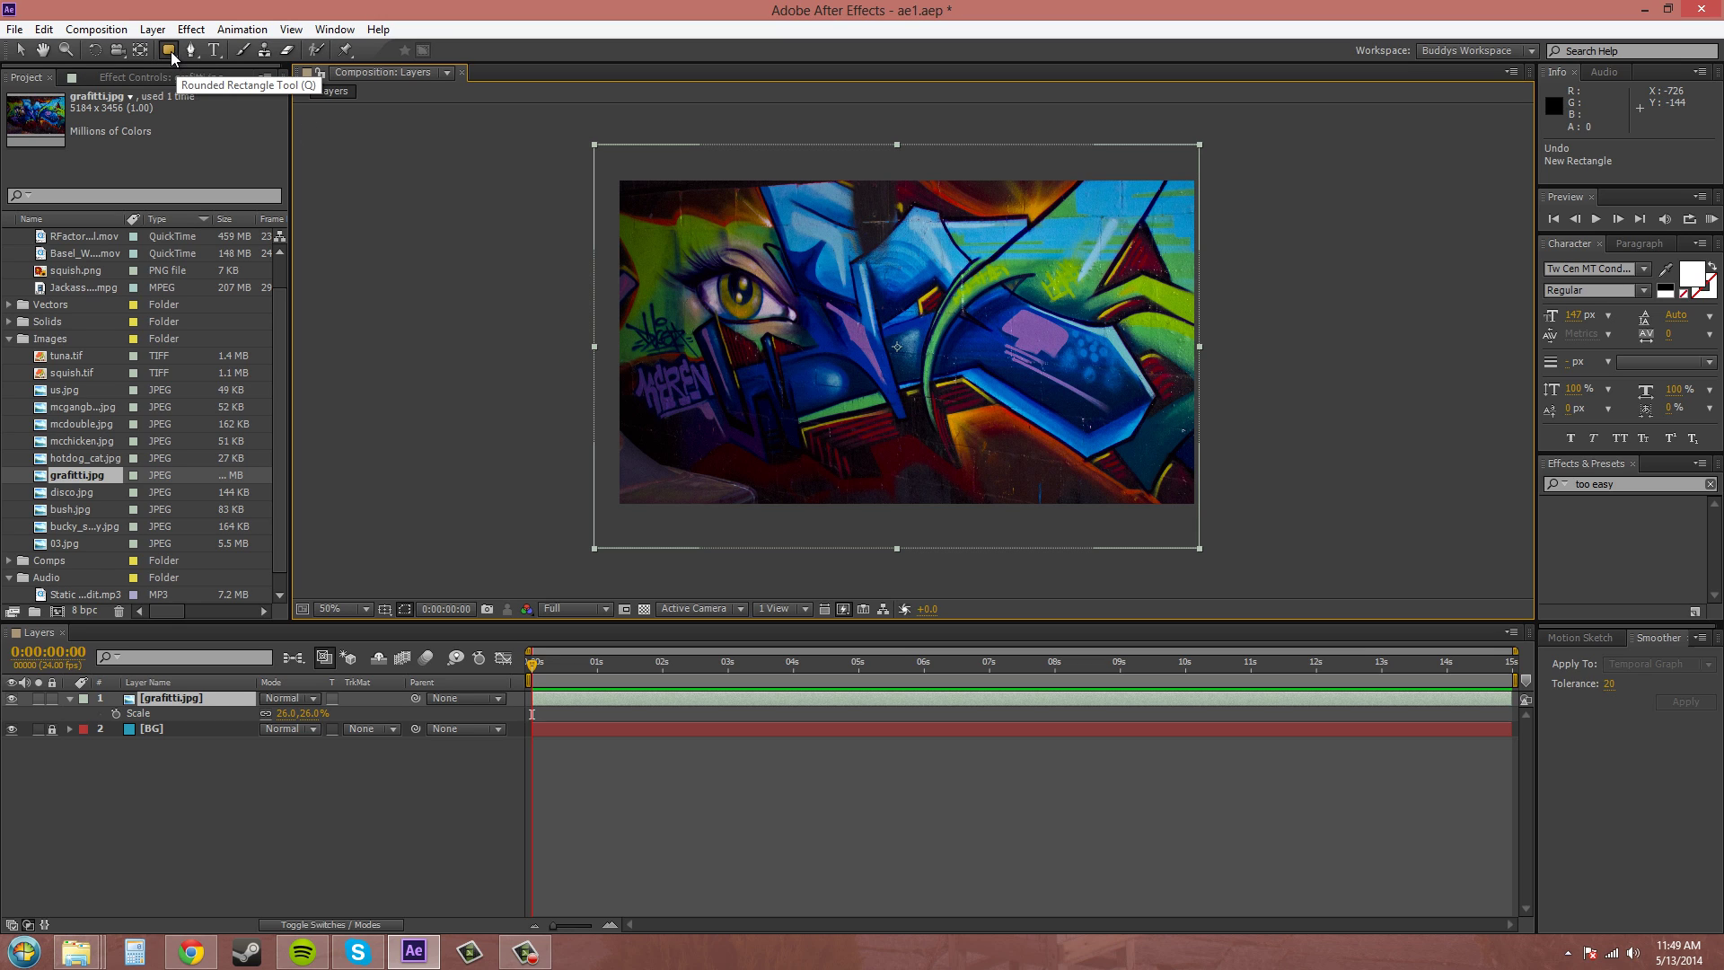
key(q)
key(q)
key(q)
key(q)
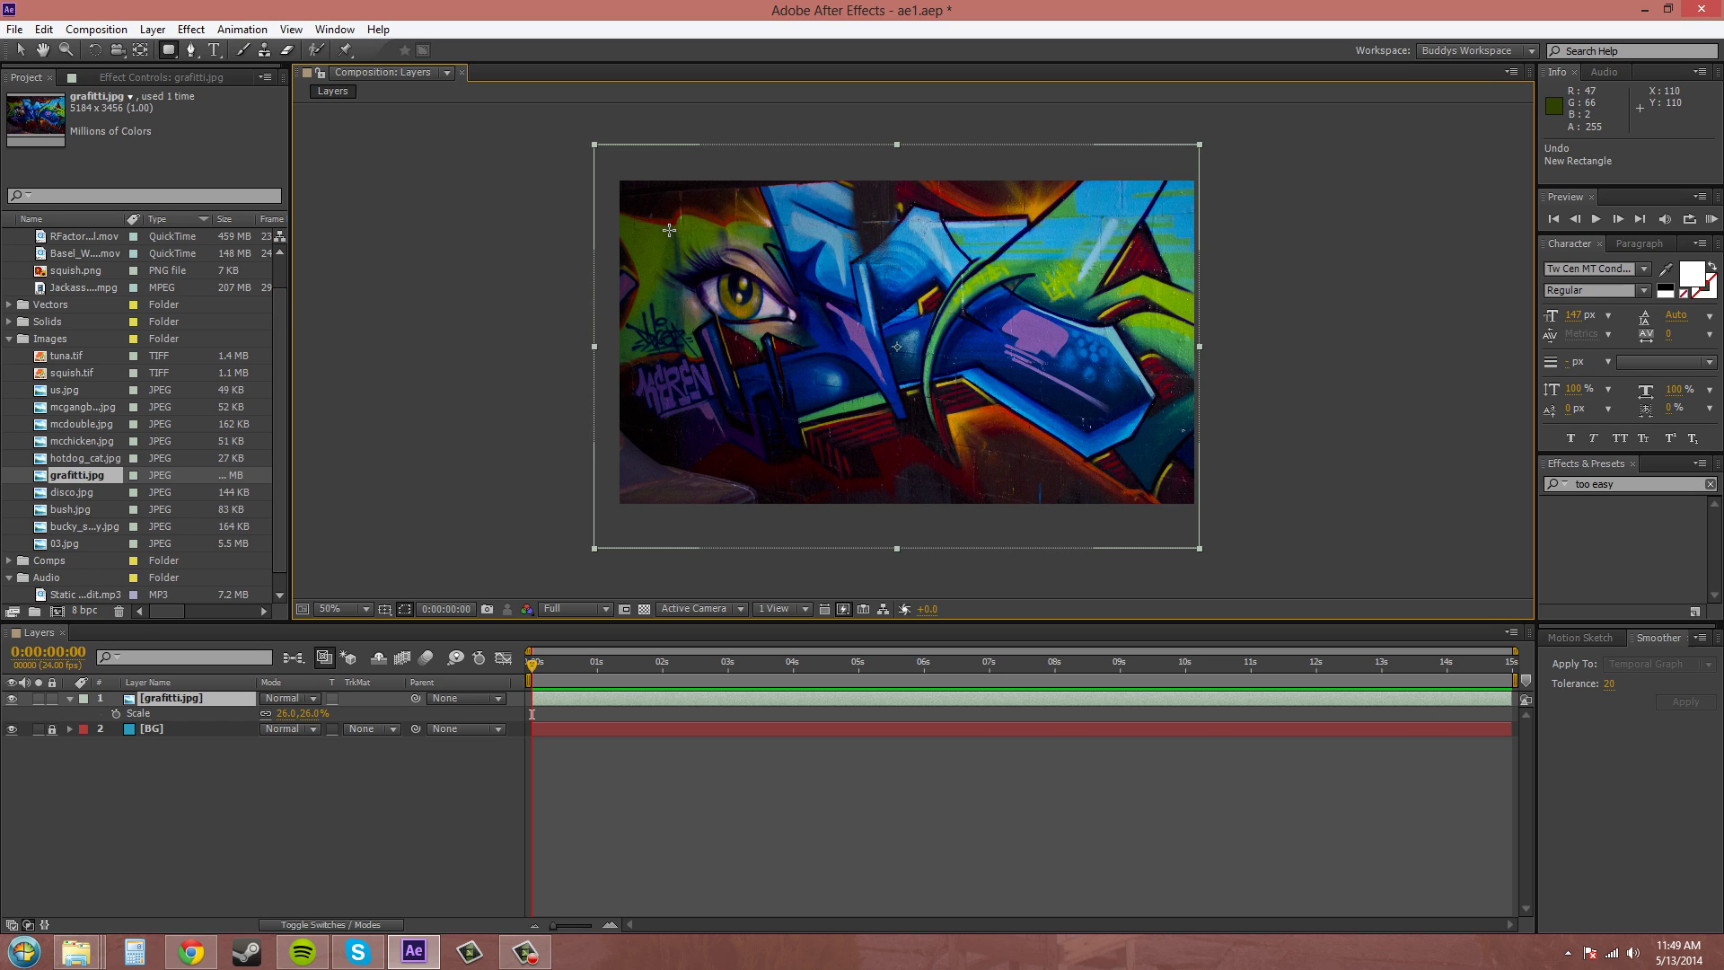
drag(670, 231, 1128, 455)
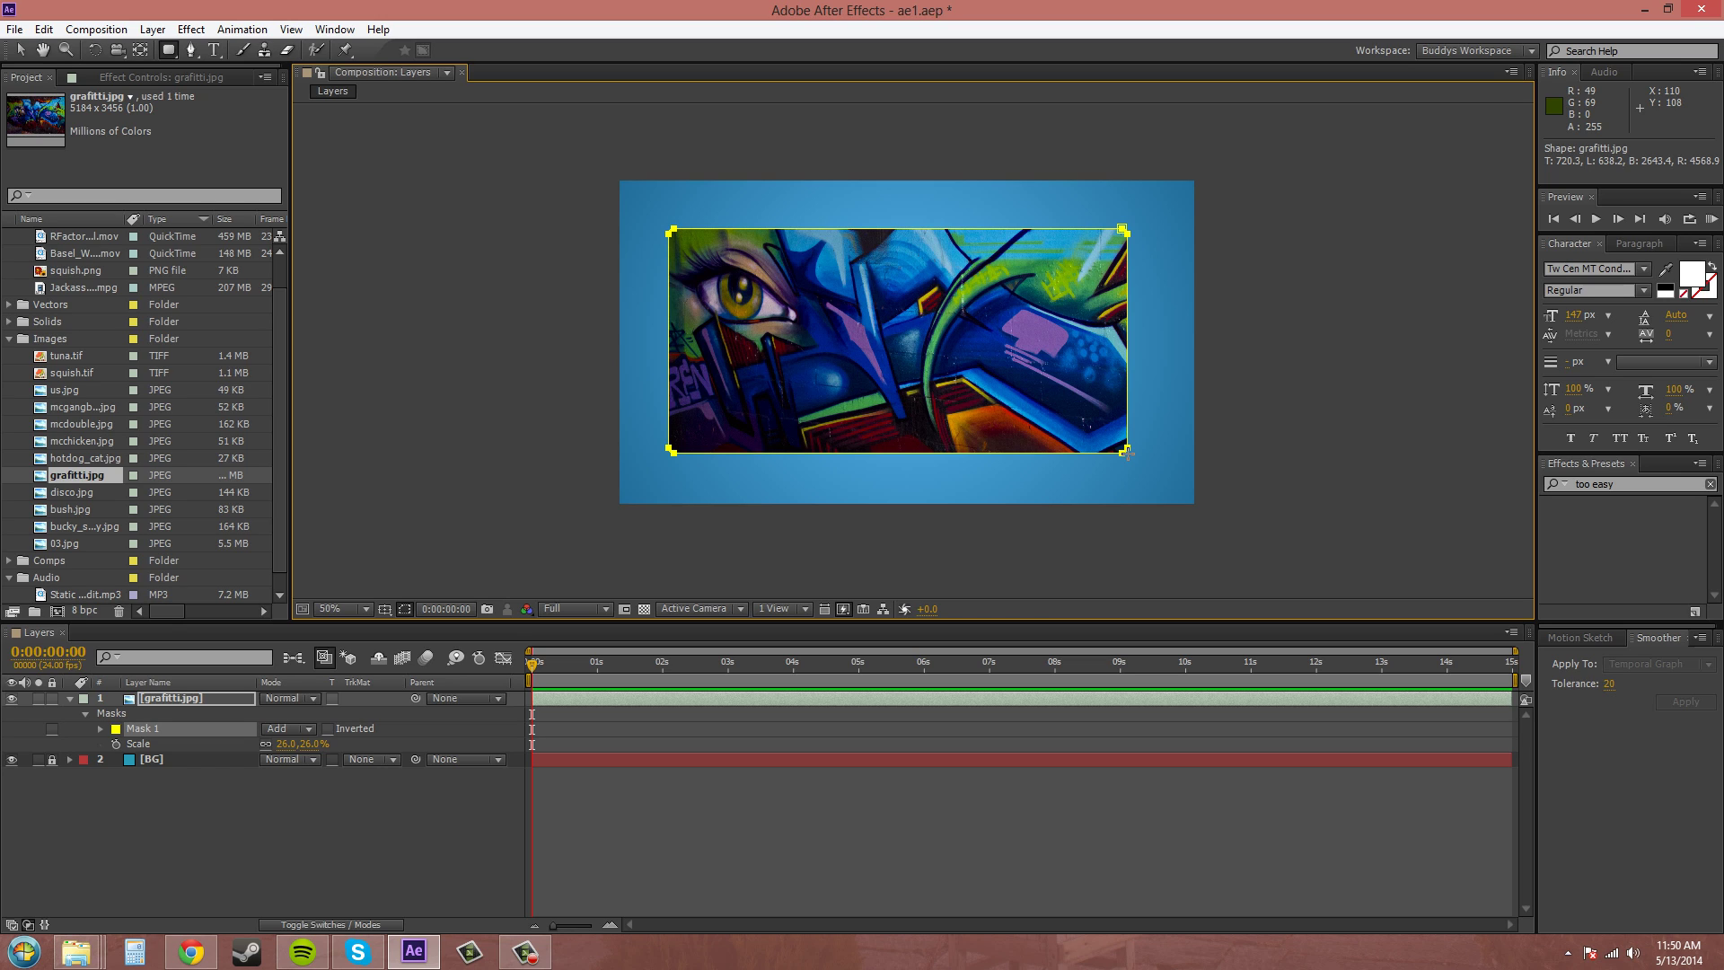
drag(1126, 455, 1133, 462)
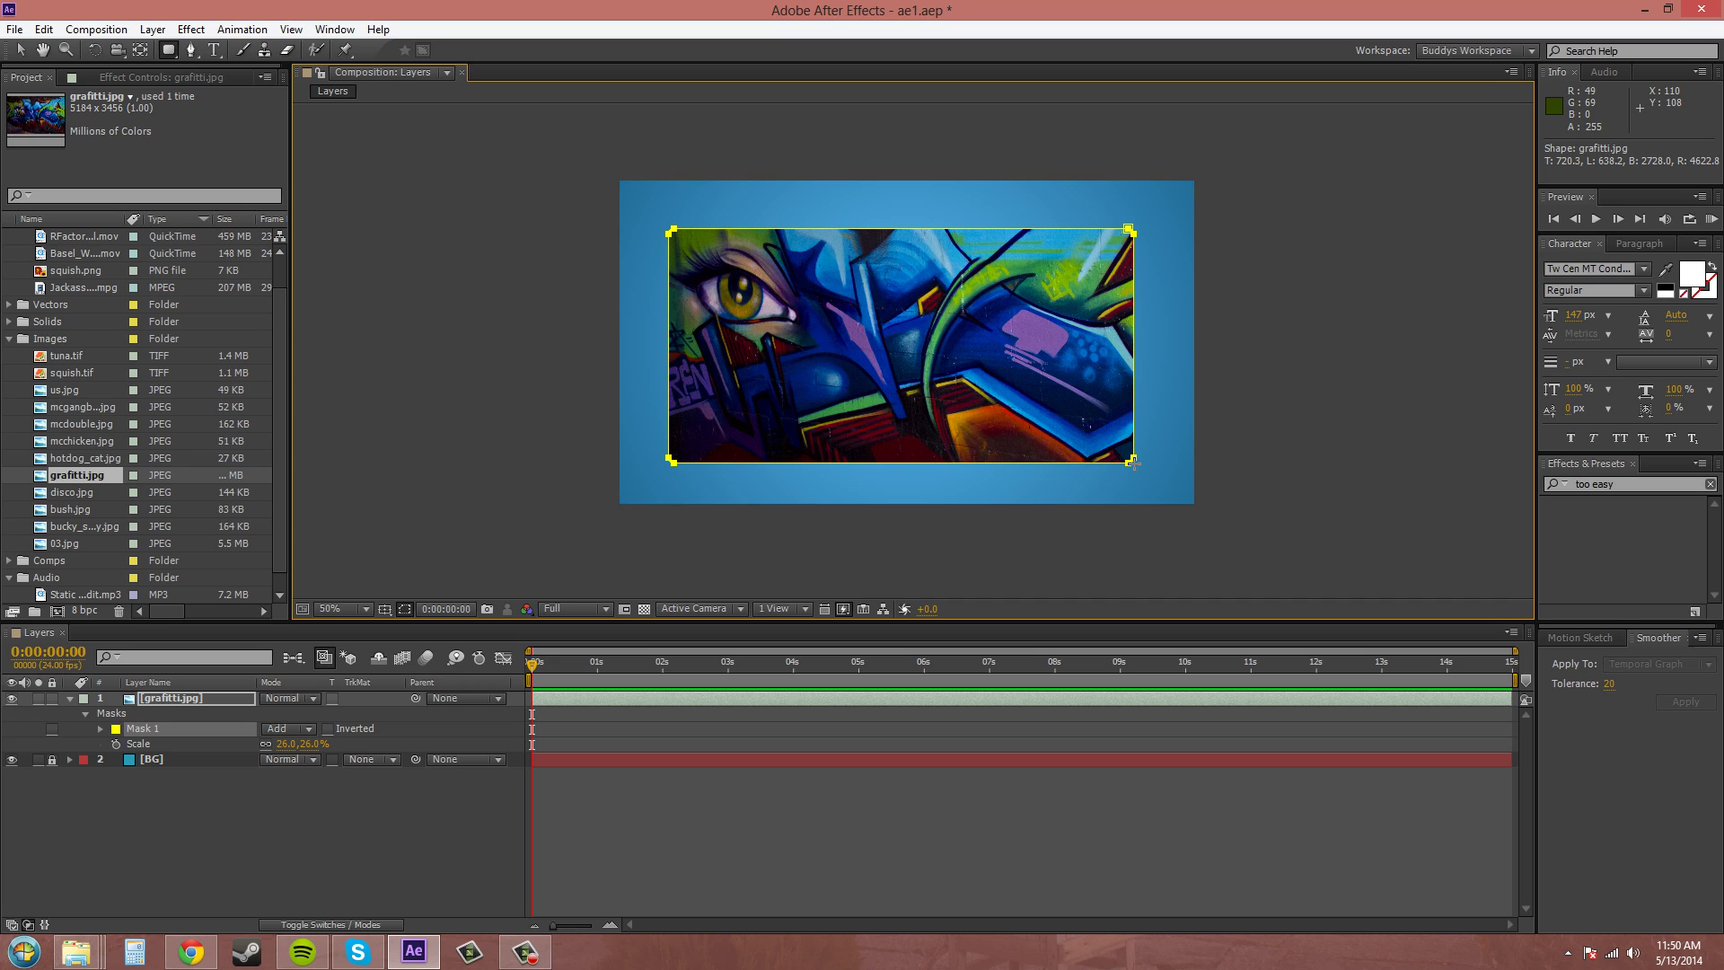
mouse_move(1132, 461)
mouse_down()
mouse_move(1116, 449)
mouse_move(1142, 486)
mouse_up()
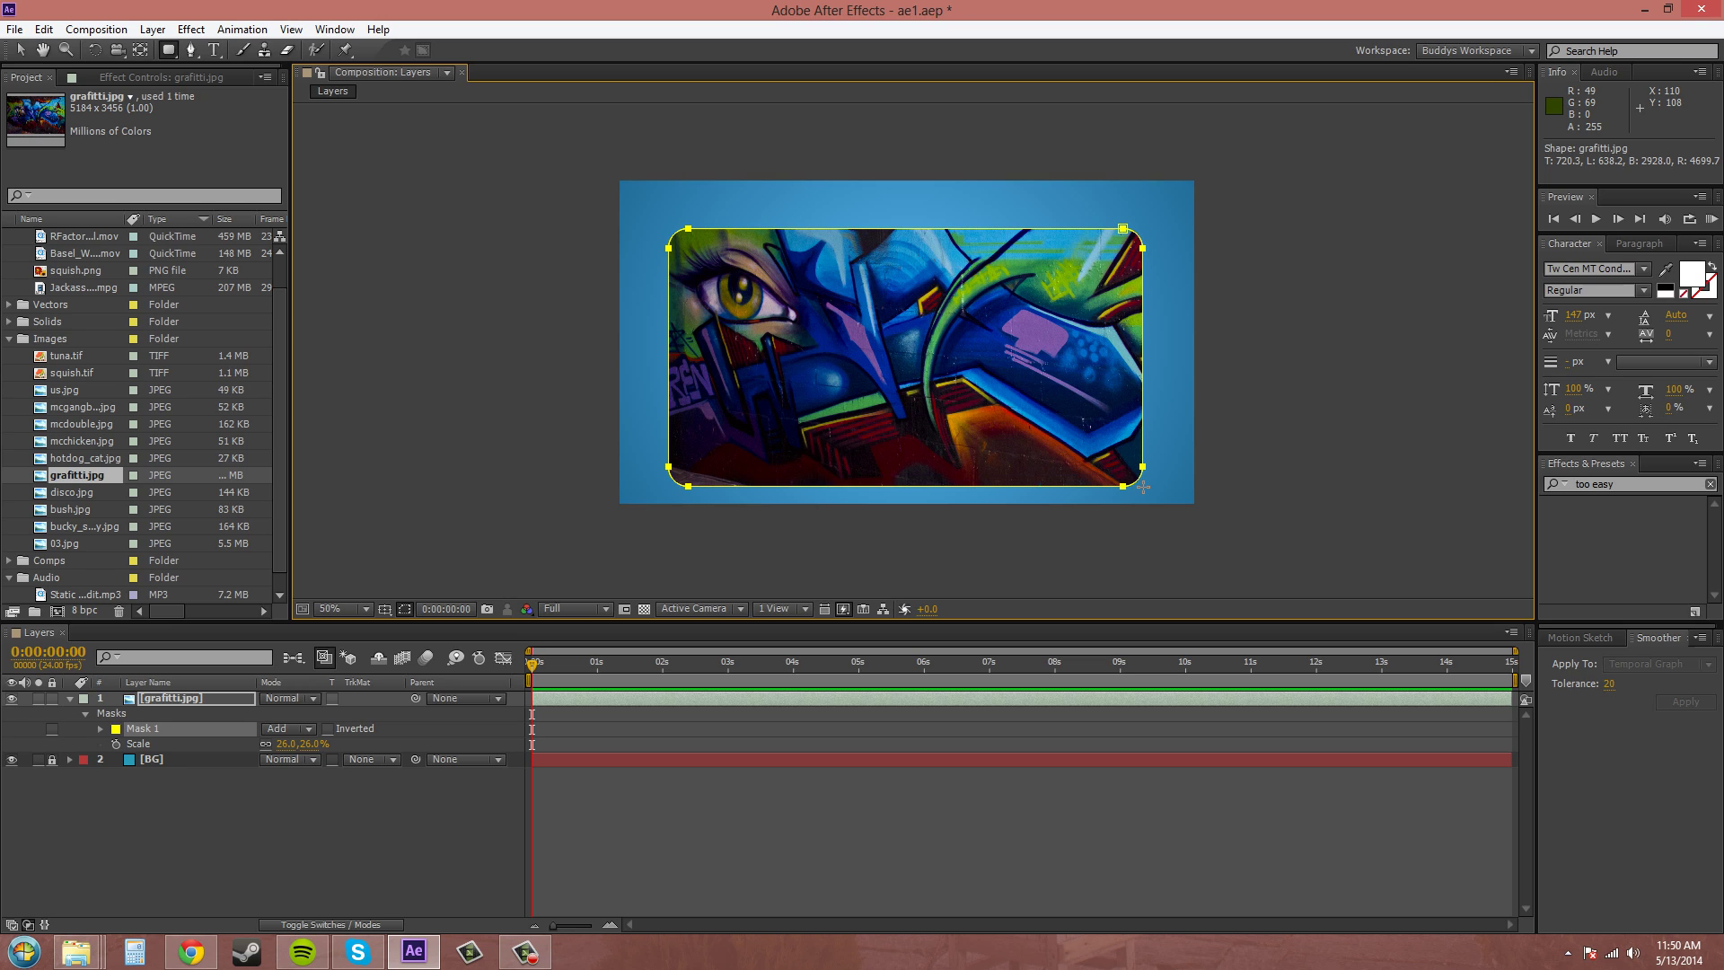
key(Down)
key(Down)
key(Down)
key(Down)
drag(1142, 487, 1131, 456)
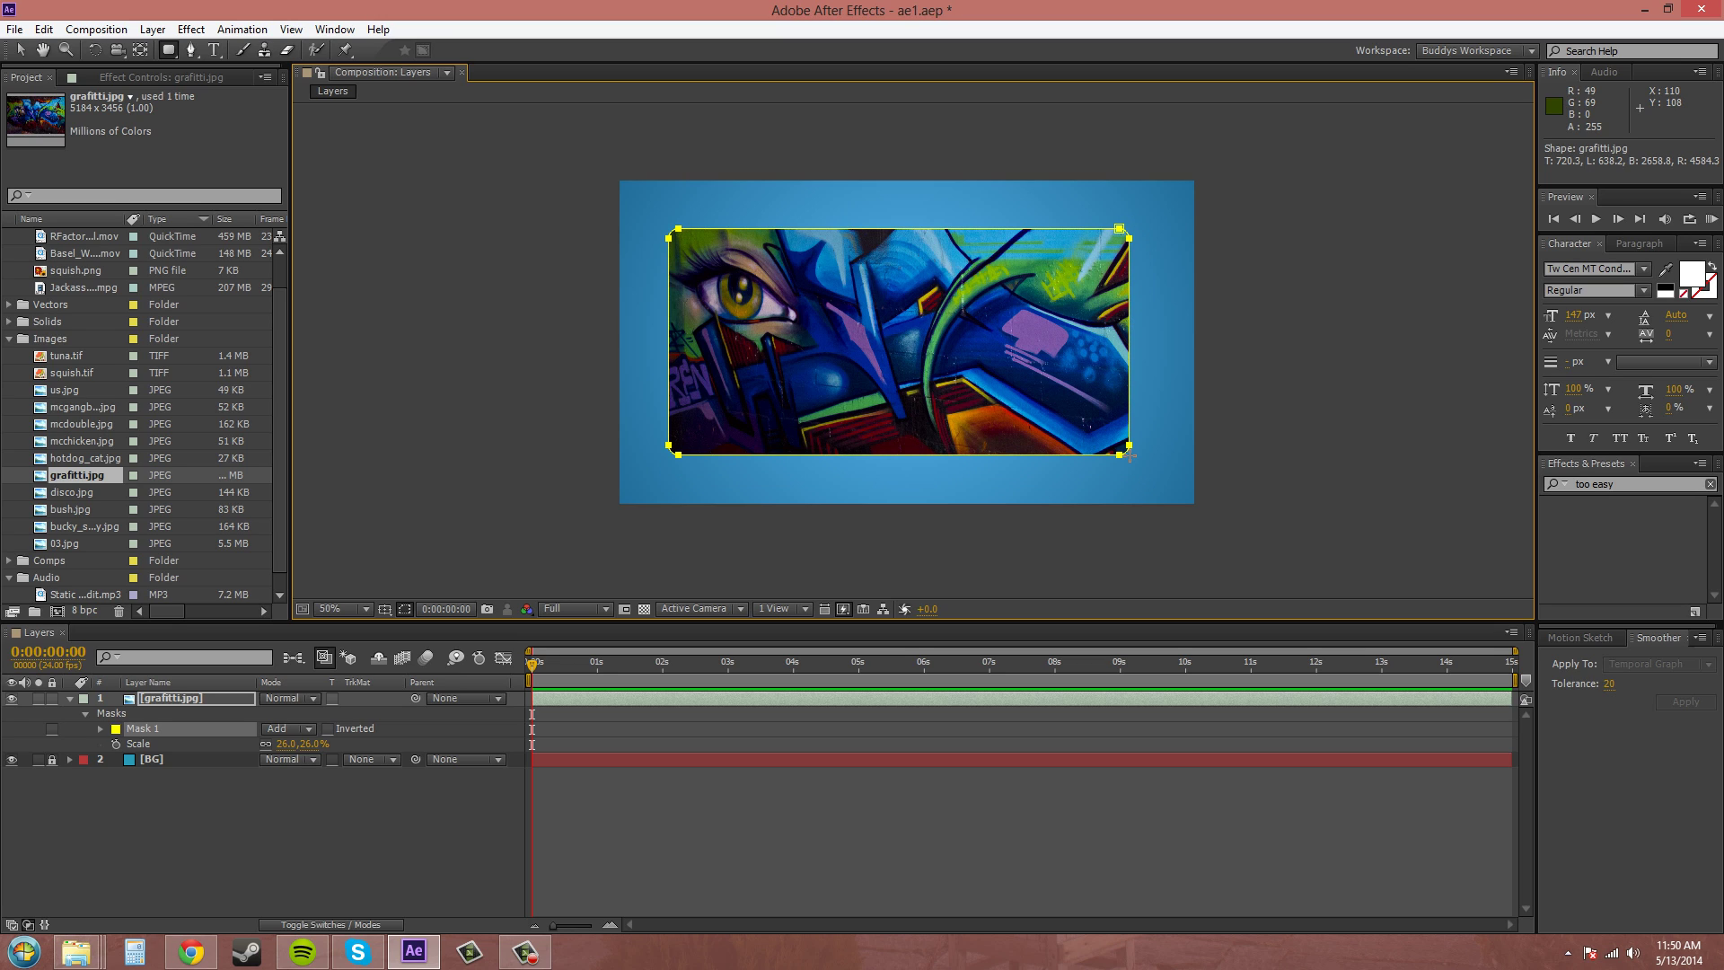
key(Down)
key(Right)
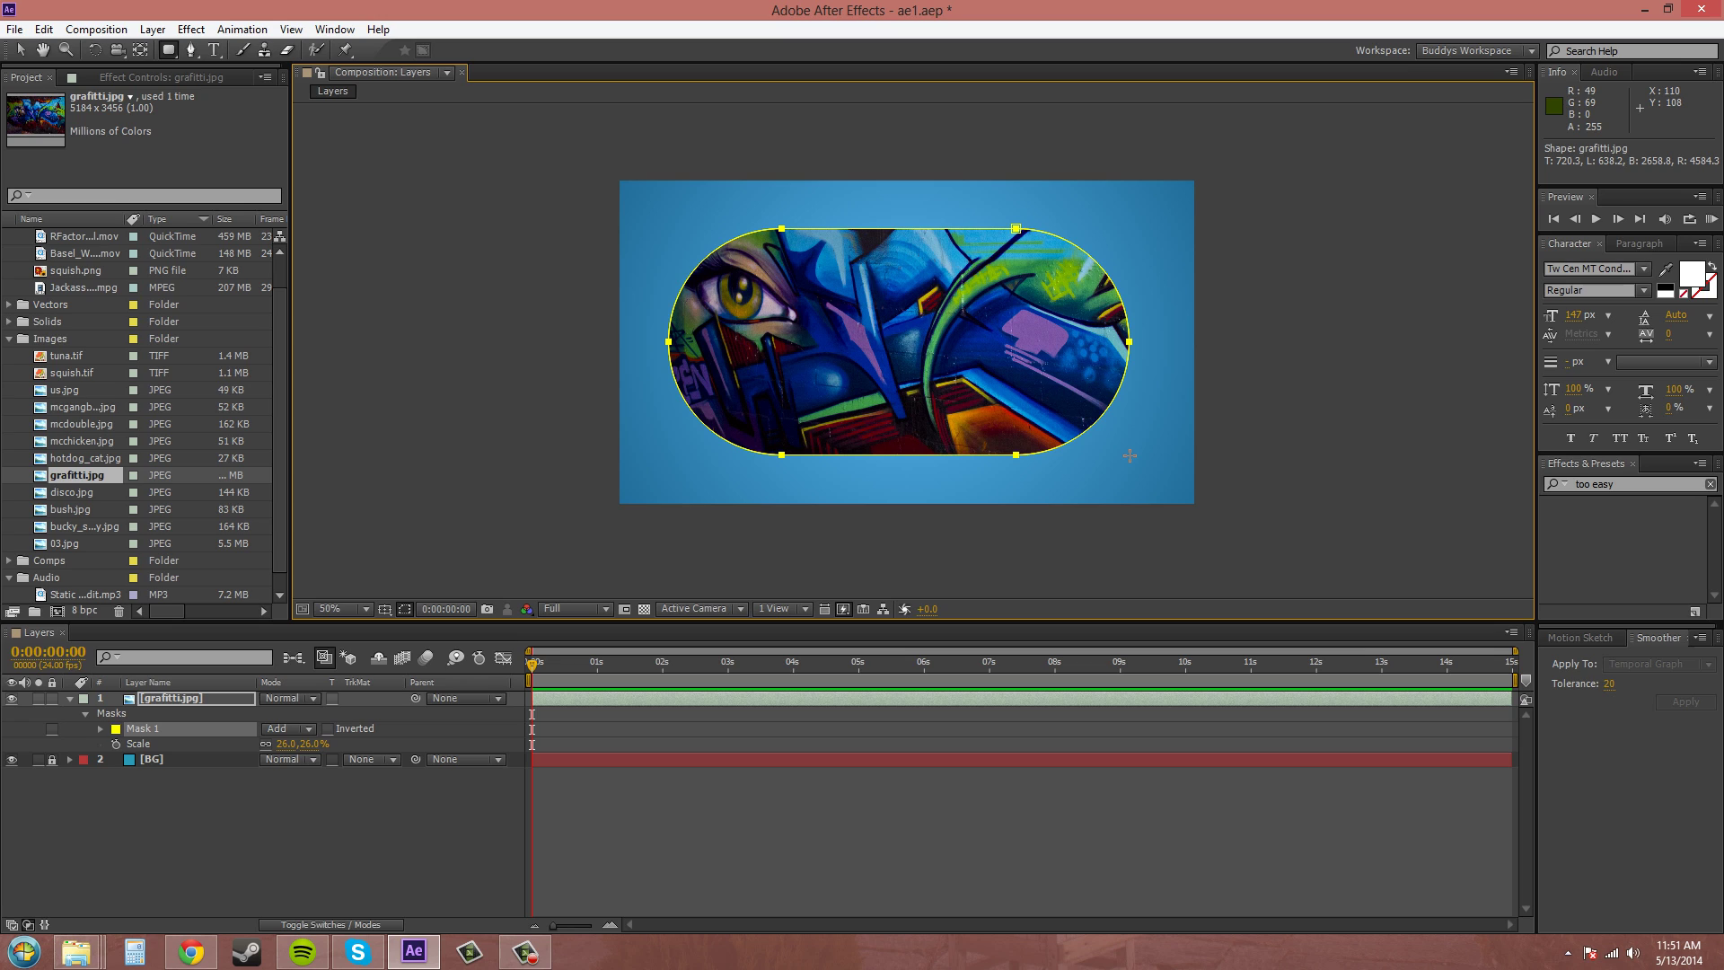
key(Left)
key(Right)
key(Left)
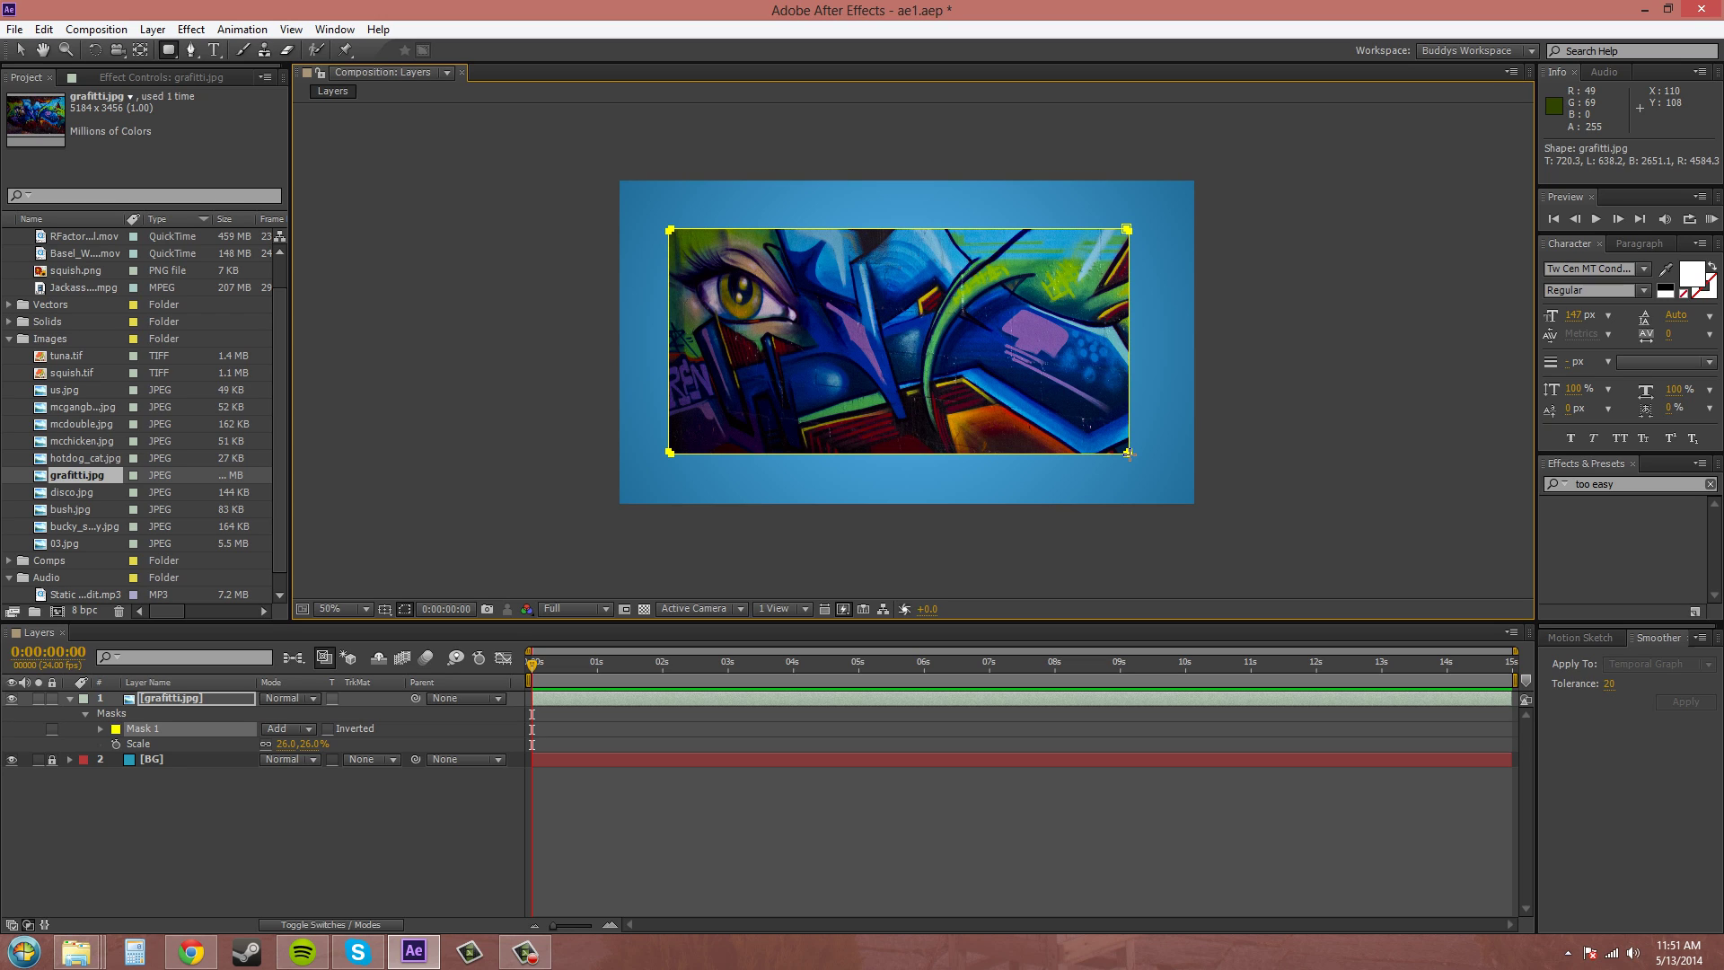
drag(1128, 452, 1113, 454)
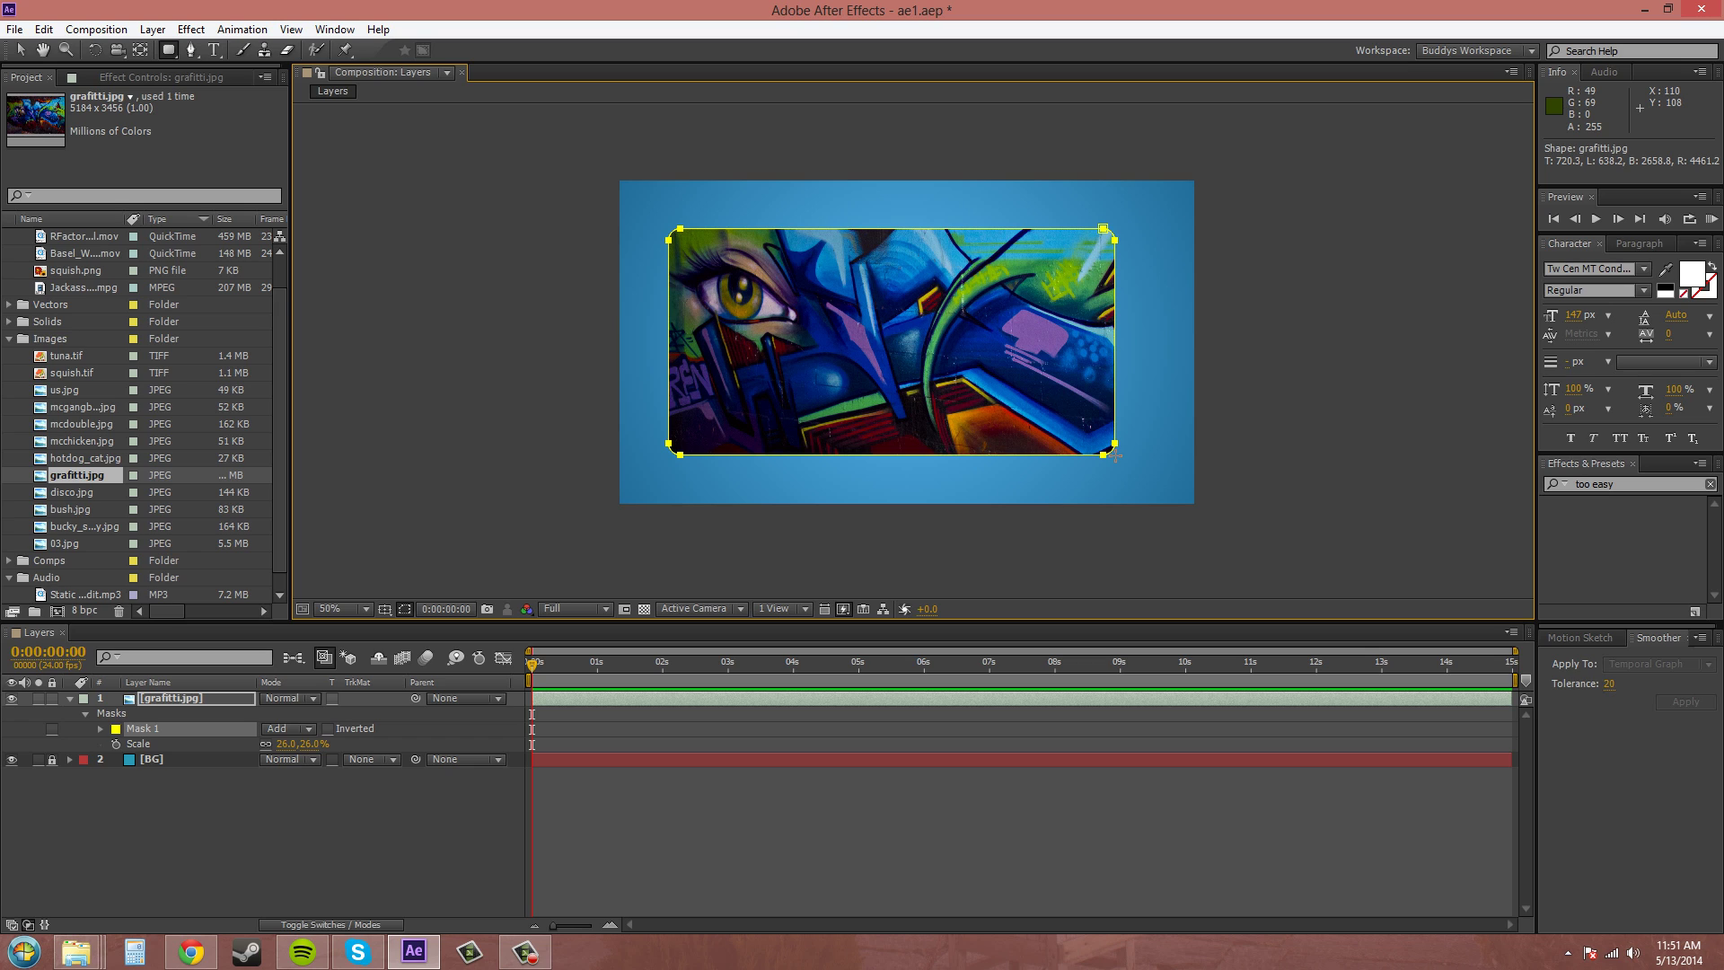
drag(1113, 455, 1123, 459)
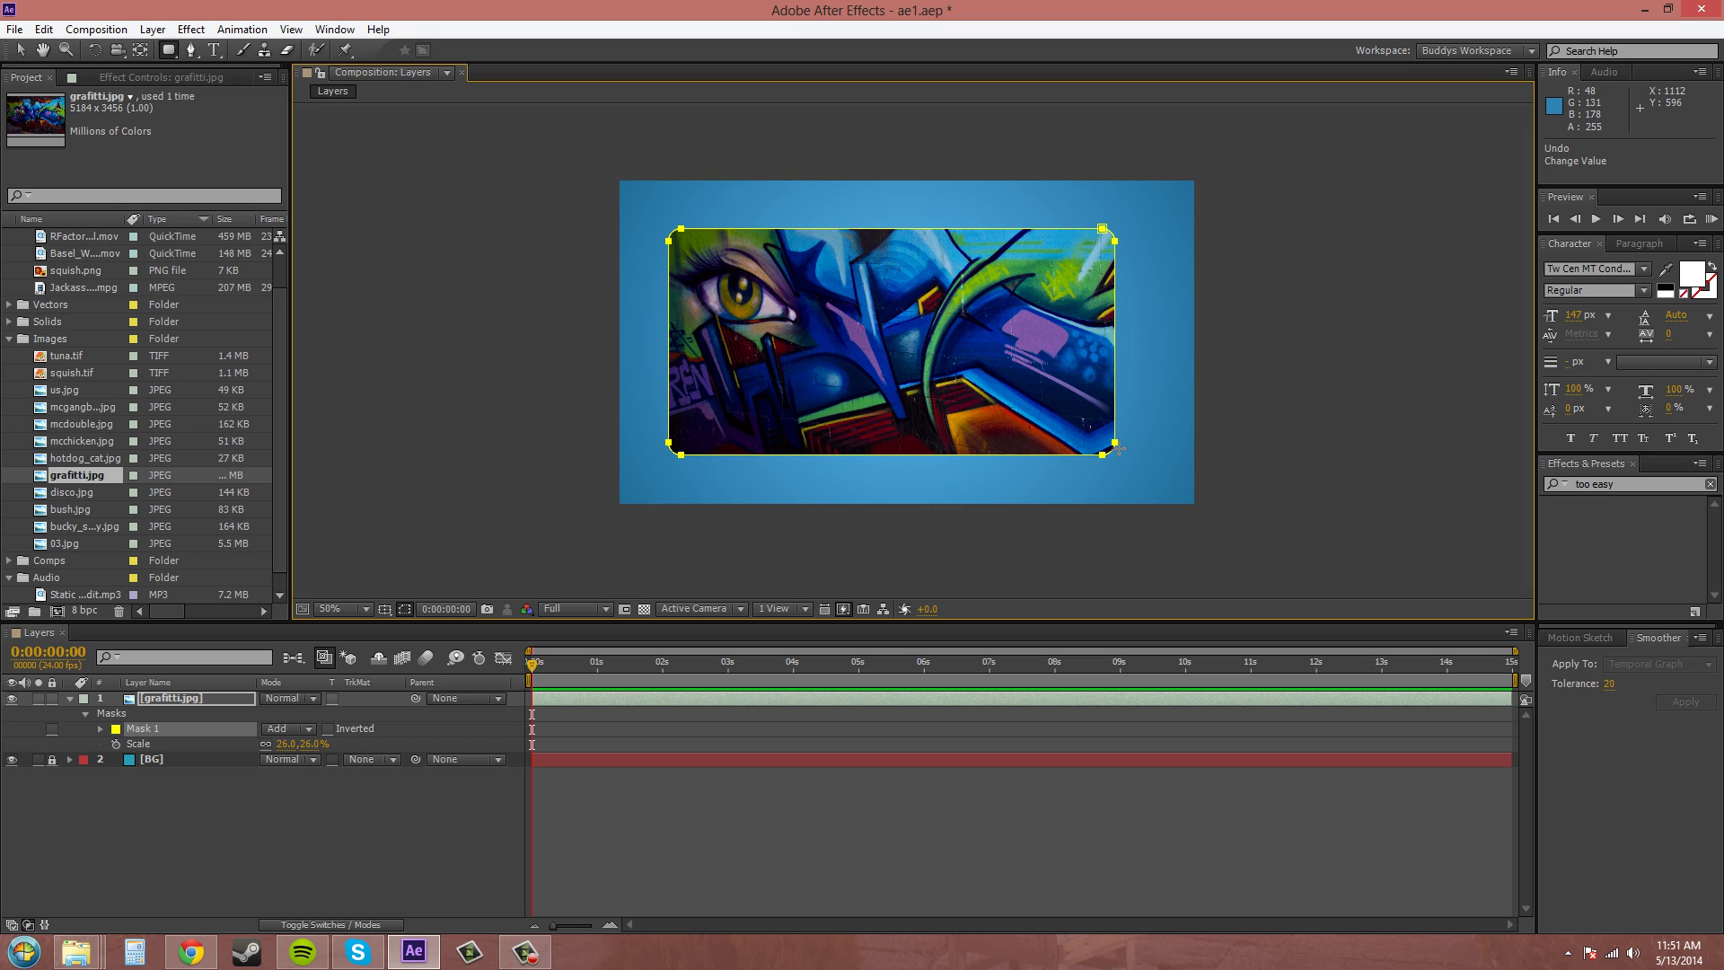
drag(1122, 455, 1122, 455)
Undo the rounded-rectangle mask, then draw and undo a trial ellipse mask with the Ellipse Tool
key(ctrl+z)
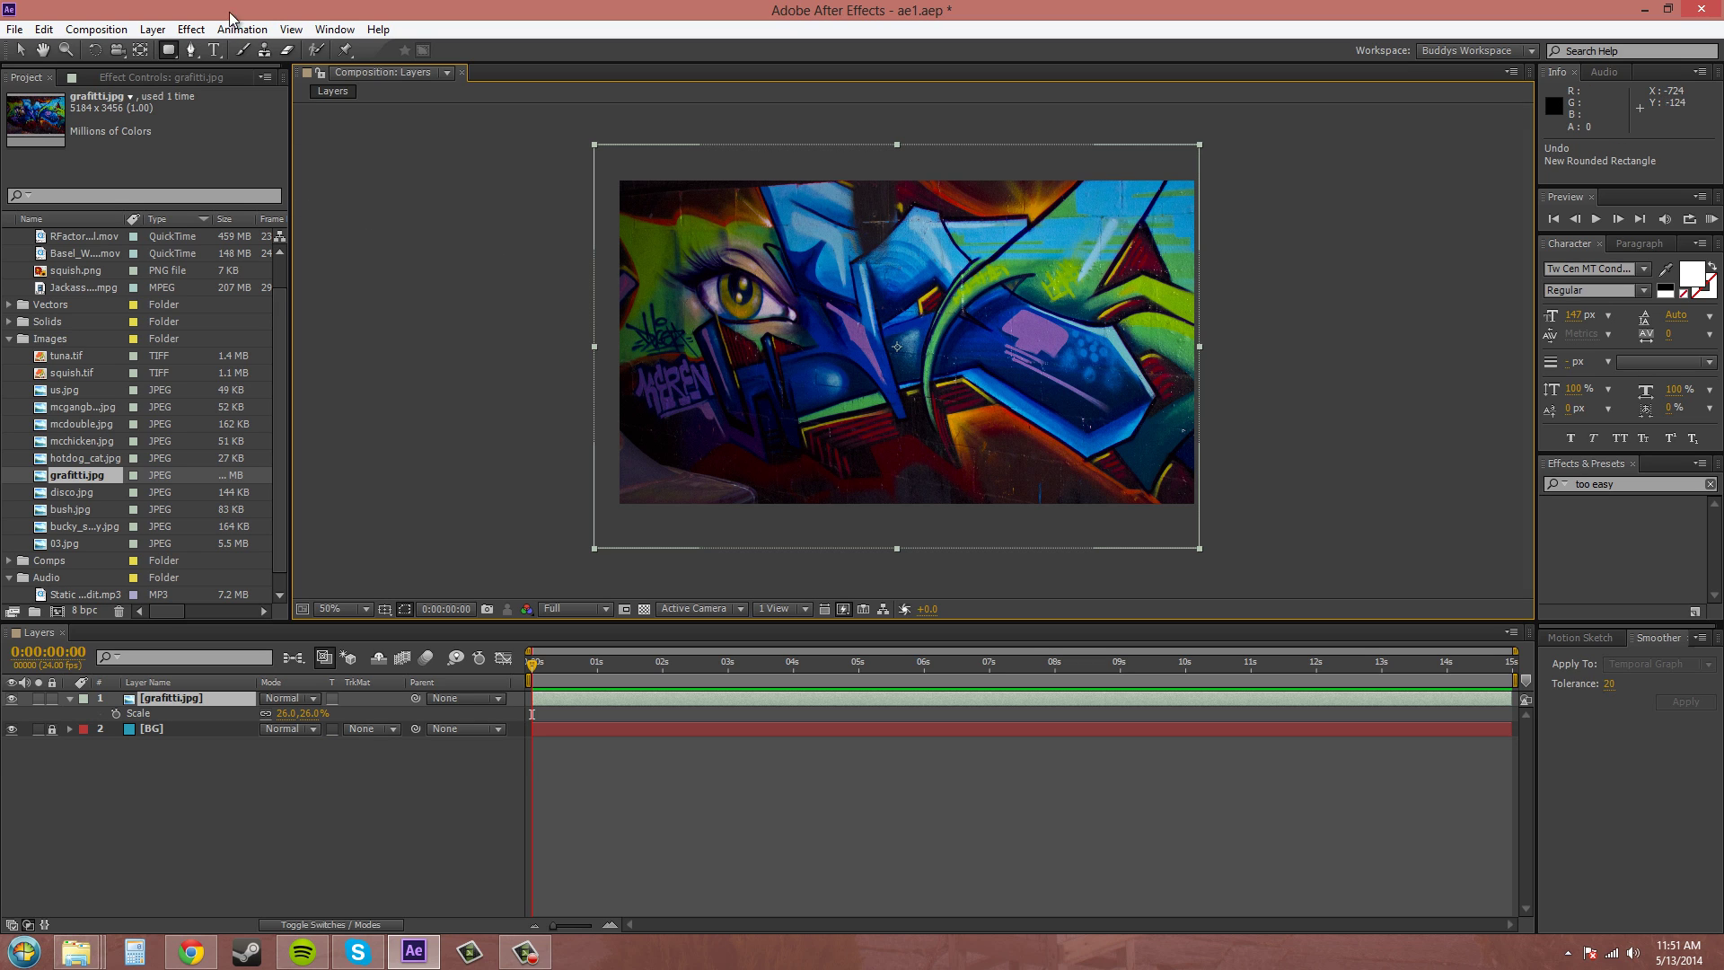
click(167, 49)
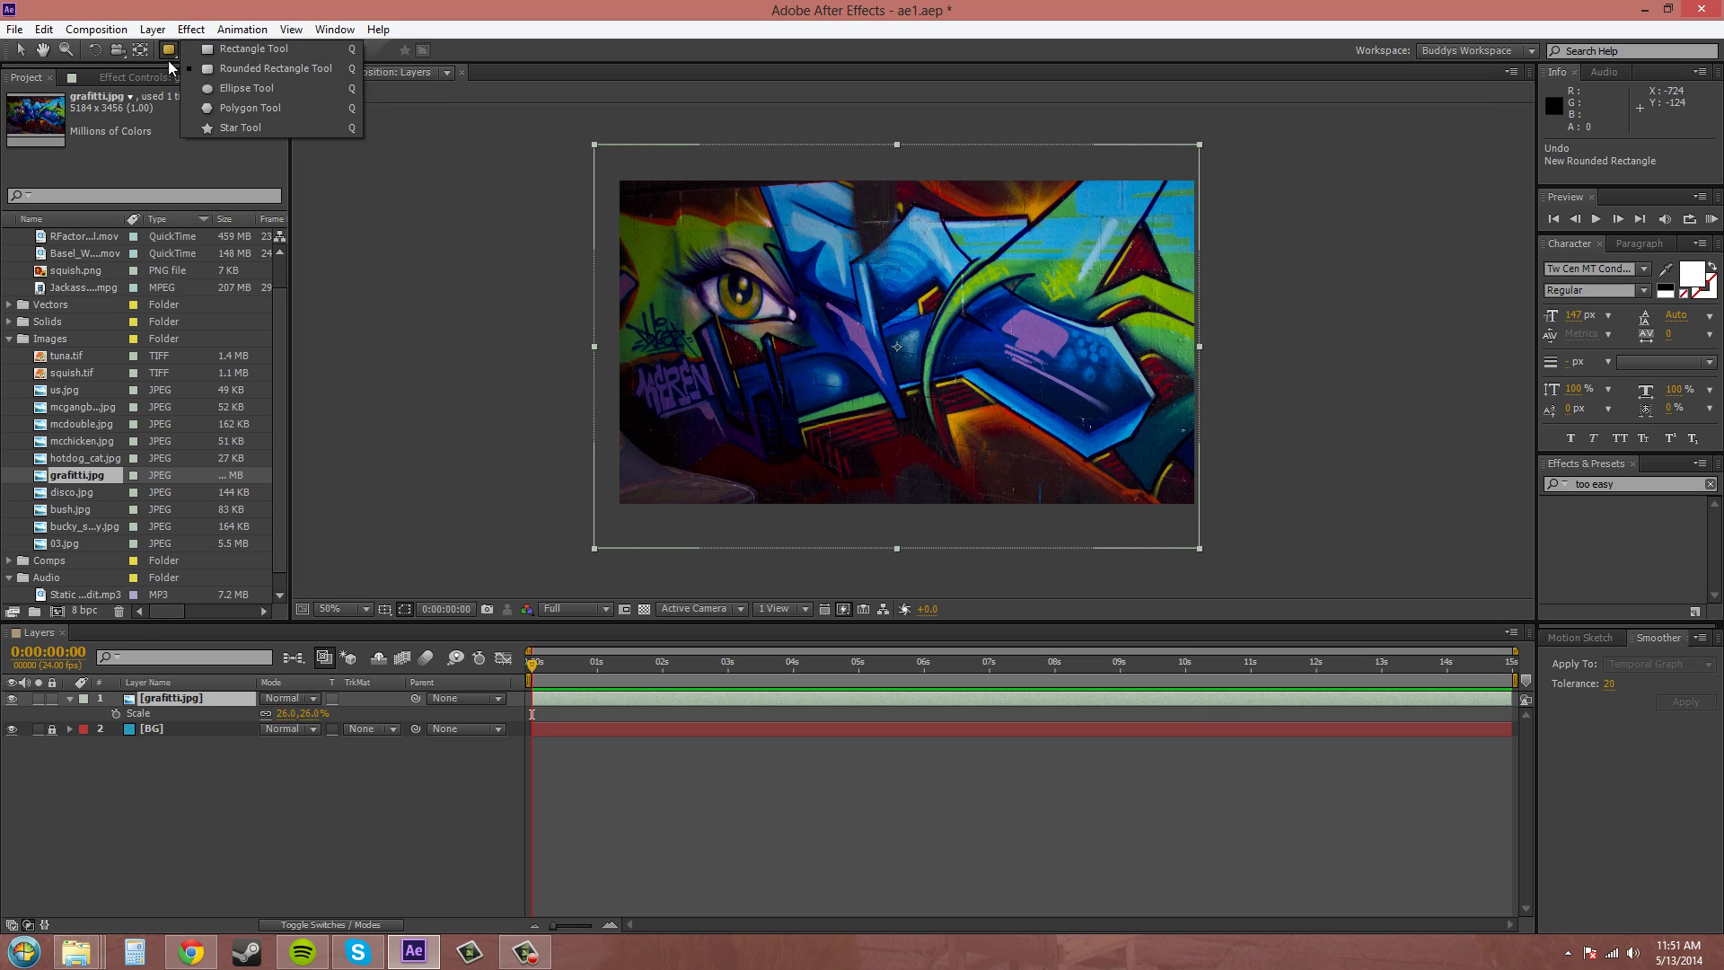
click(225, 90)
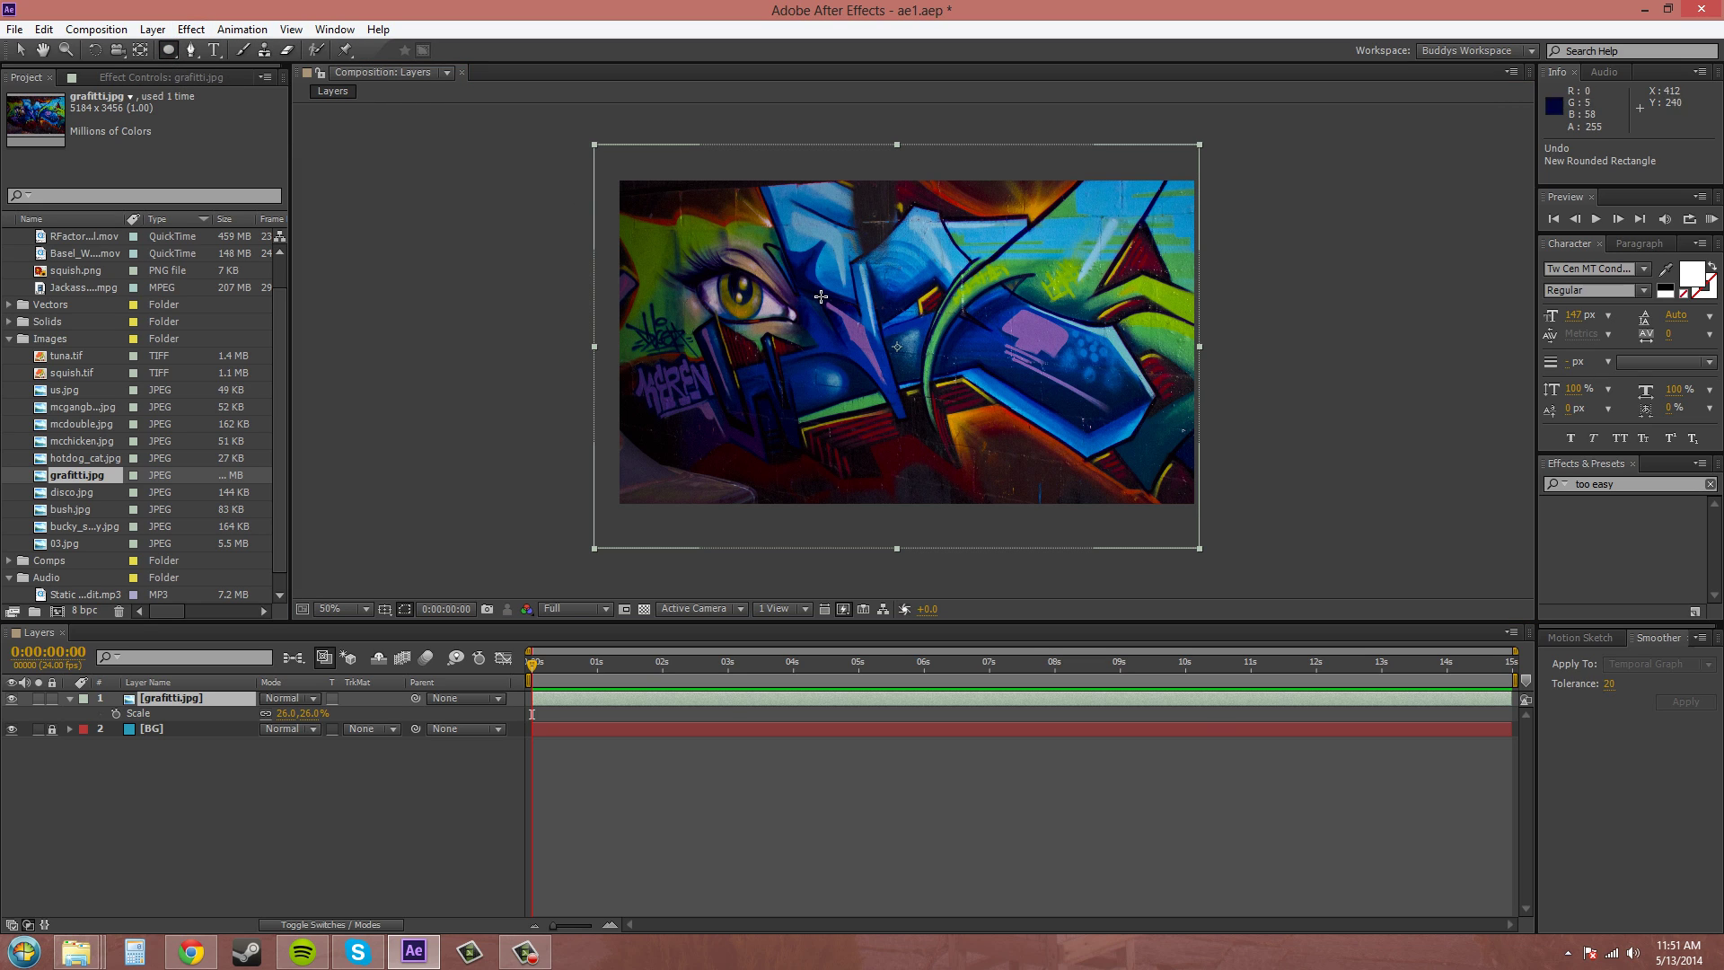
mouse_move(674, 206)
mouse_down()
mouse_move(877, 300)
mouse_move(1032, 404)
mouse_move(709, 229)
mouse_move(1135, 463)
mouse_move(943, 422)
mouse_move(952, 385)
mouse_move(925, 386)
mouse_move(961, 373)
mouse_move(1134, 482)
mouse_up()
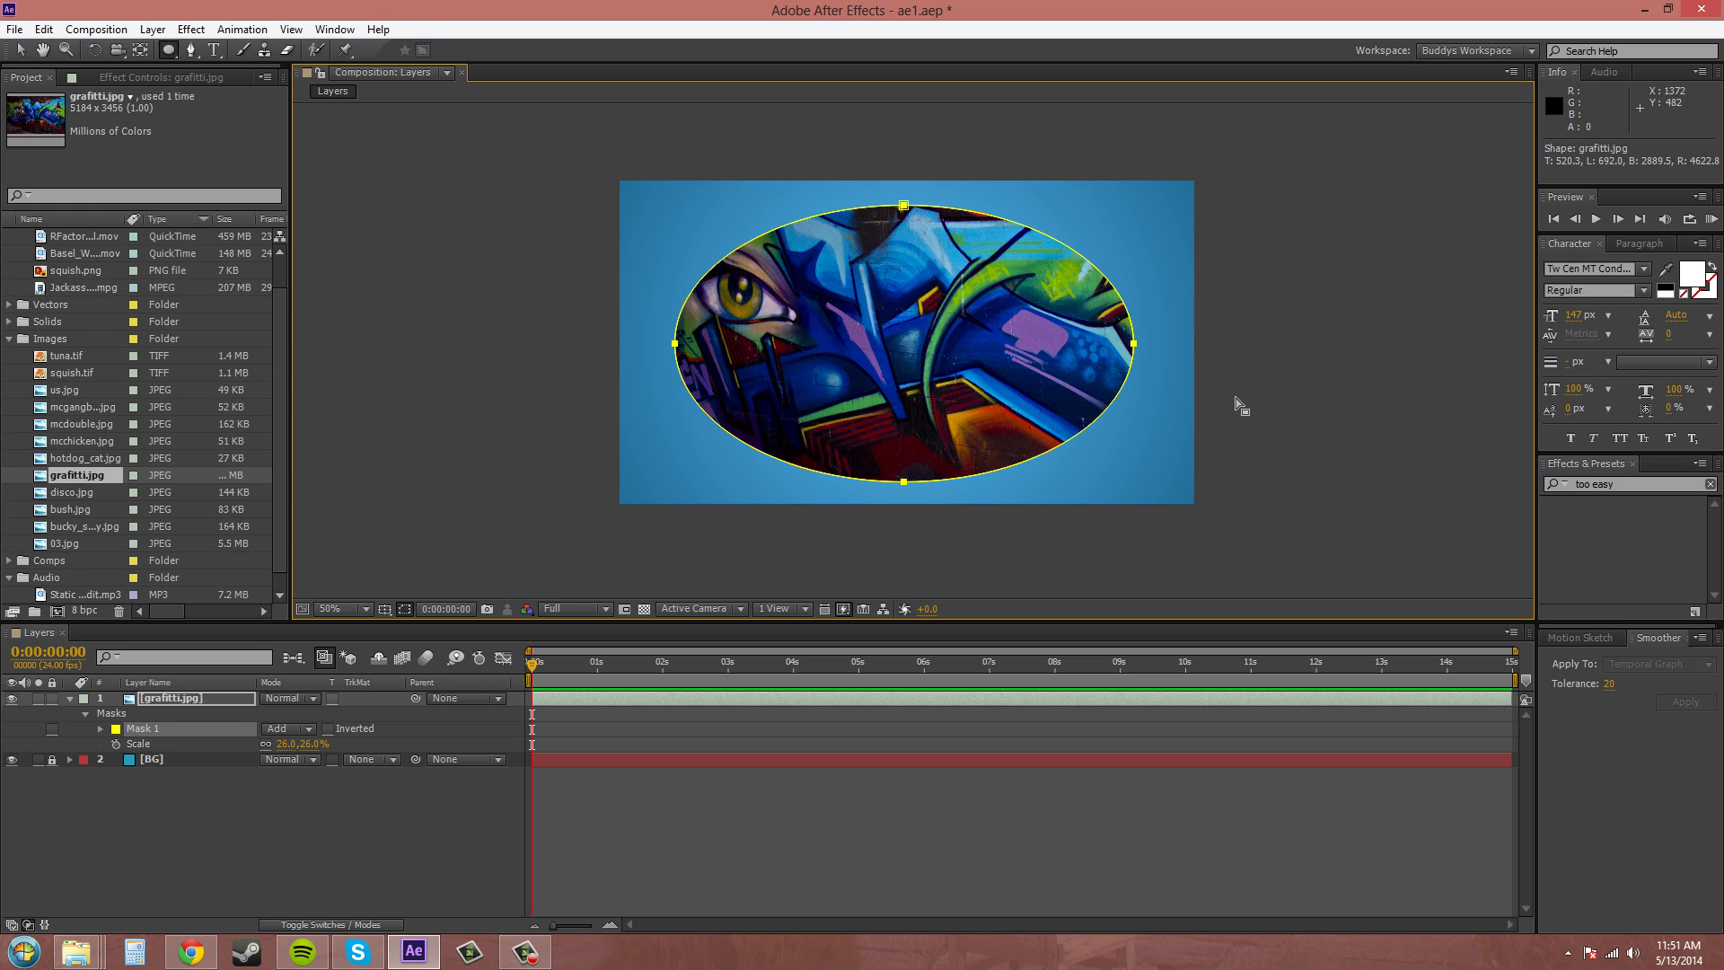
key(ctrl+z)
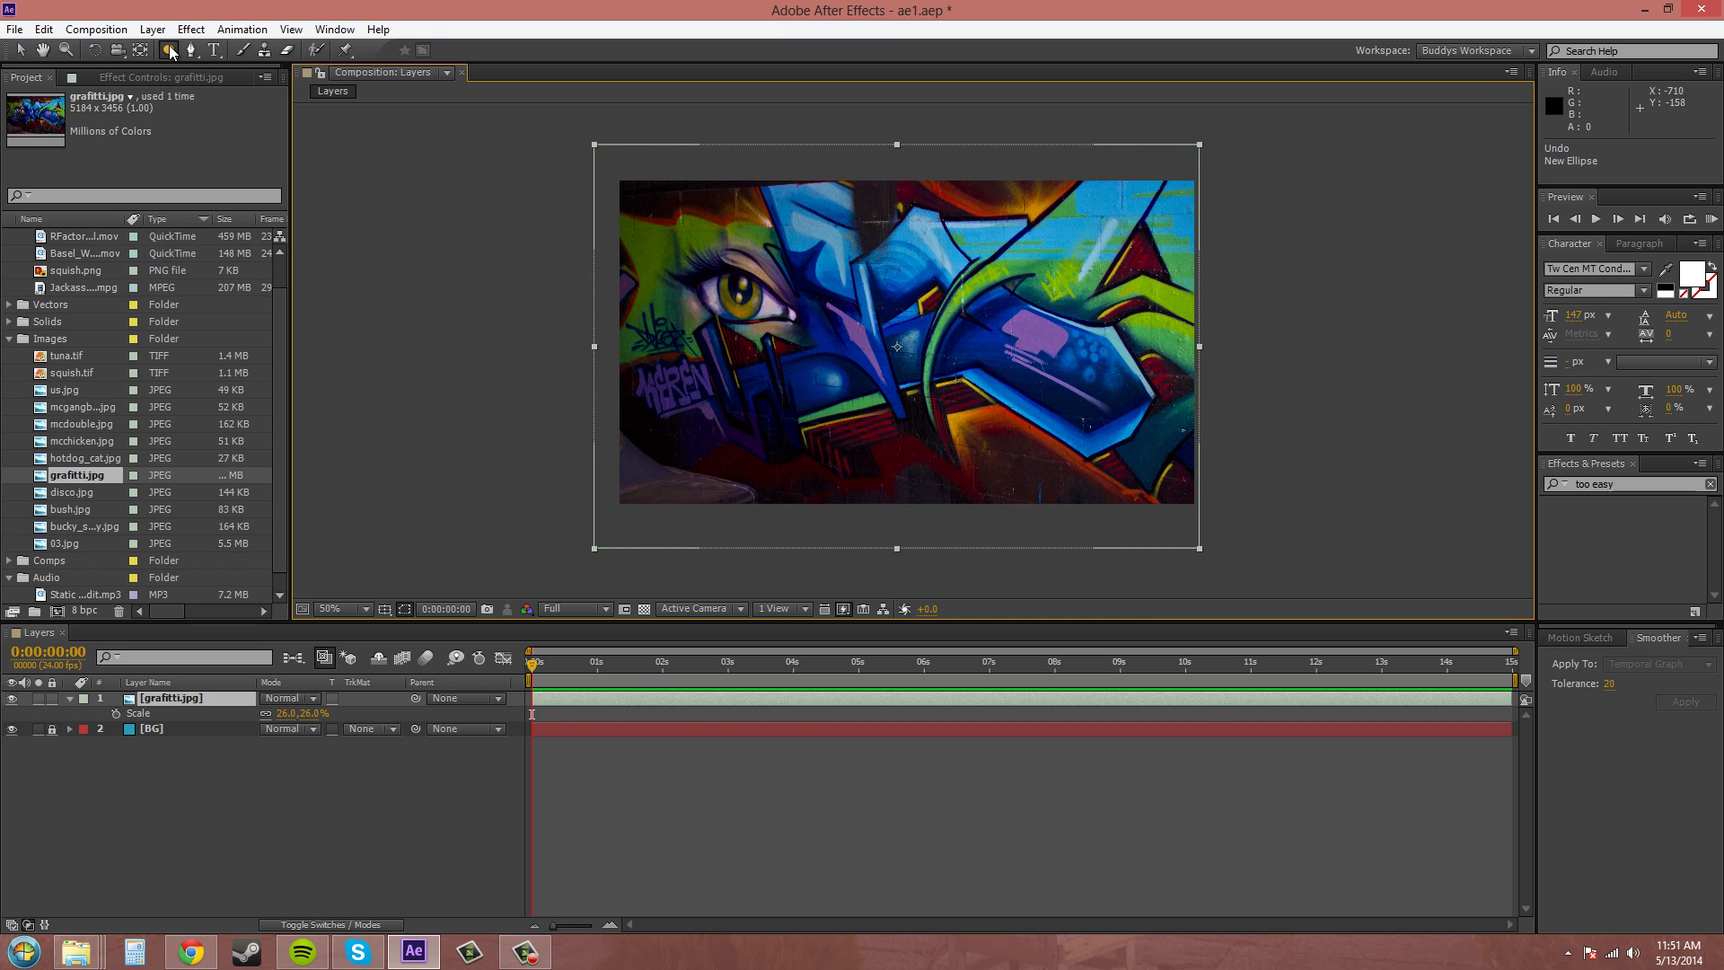
Pick the Polygon Tool and draw a trial triangle mask, then undo it
drag(170, 51, 250, 119)
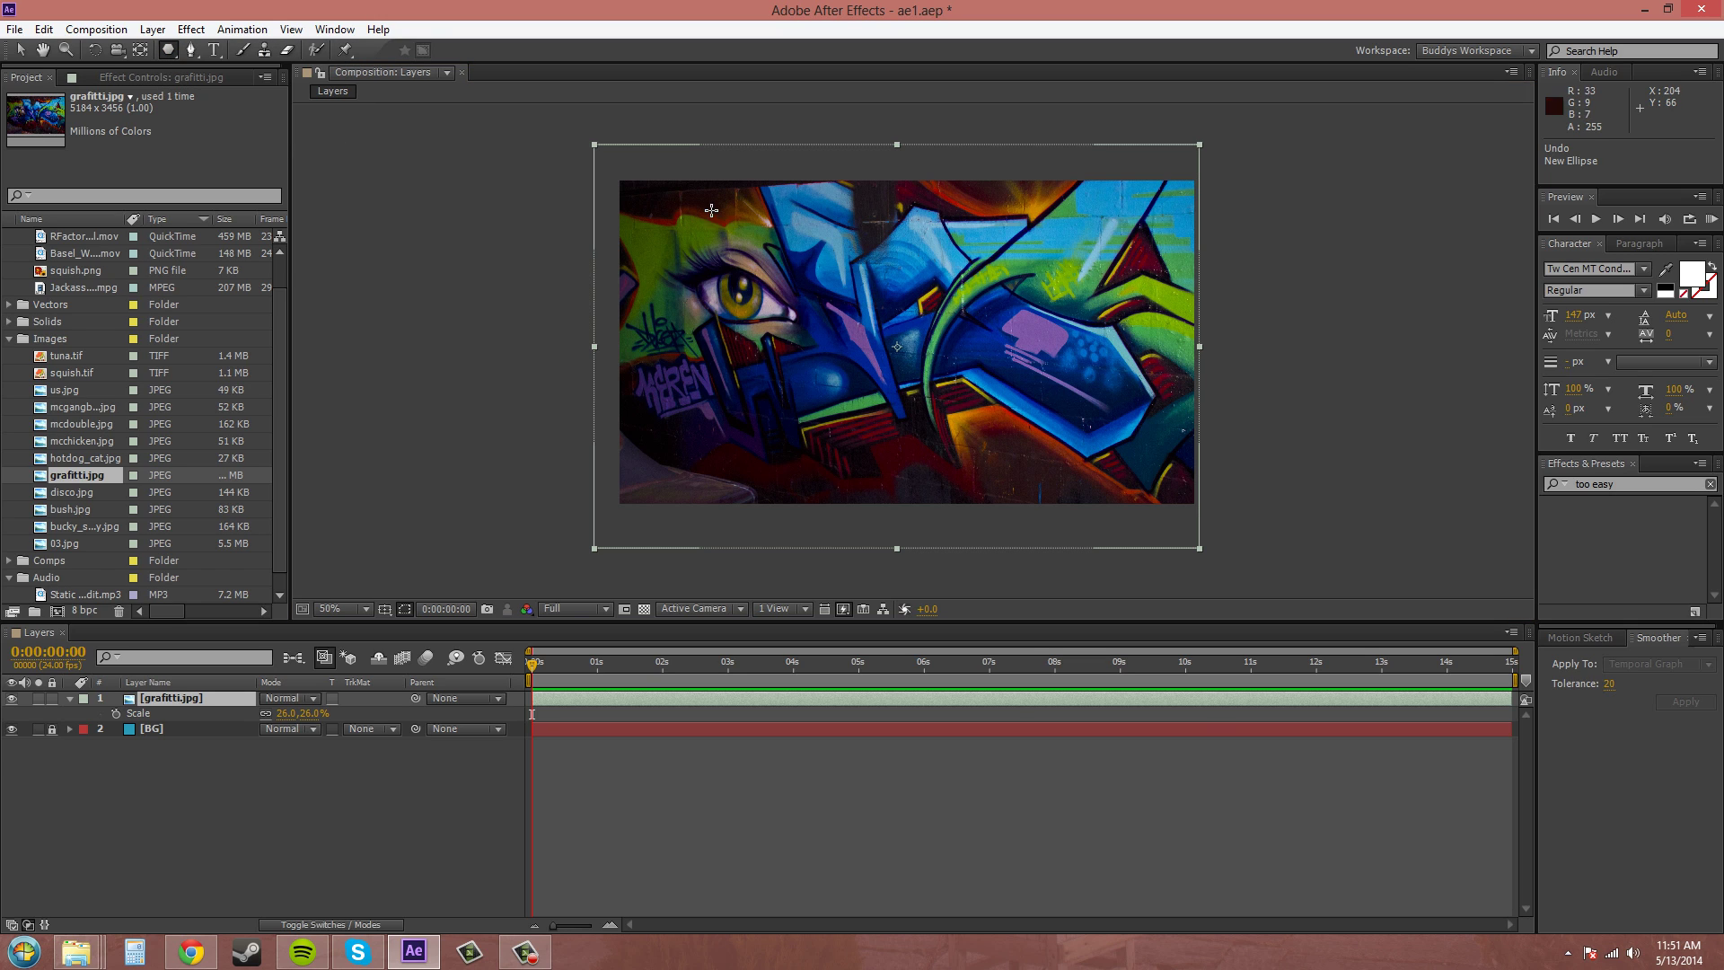
drag(712, 210, 641, 144)
key(ctrl+z)
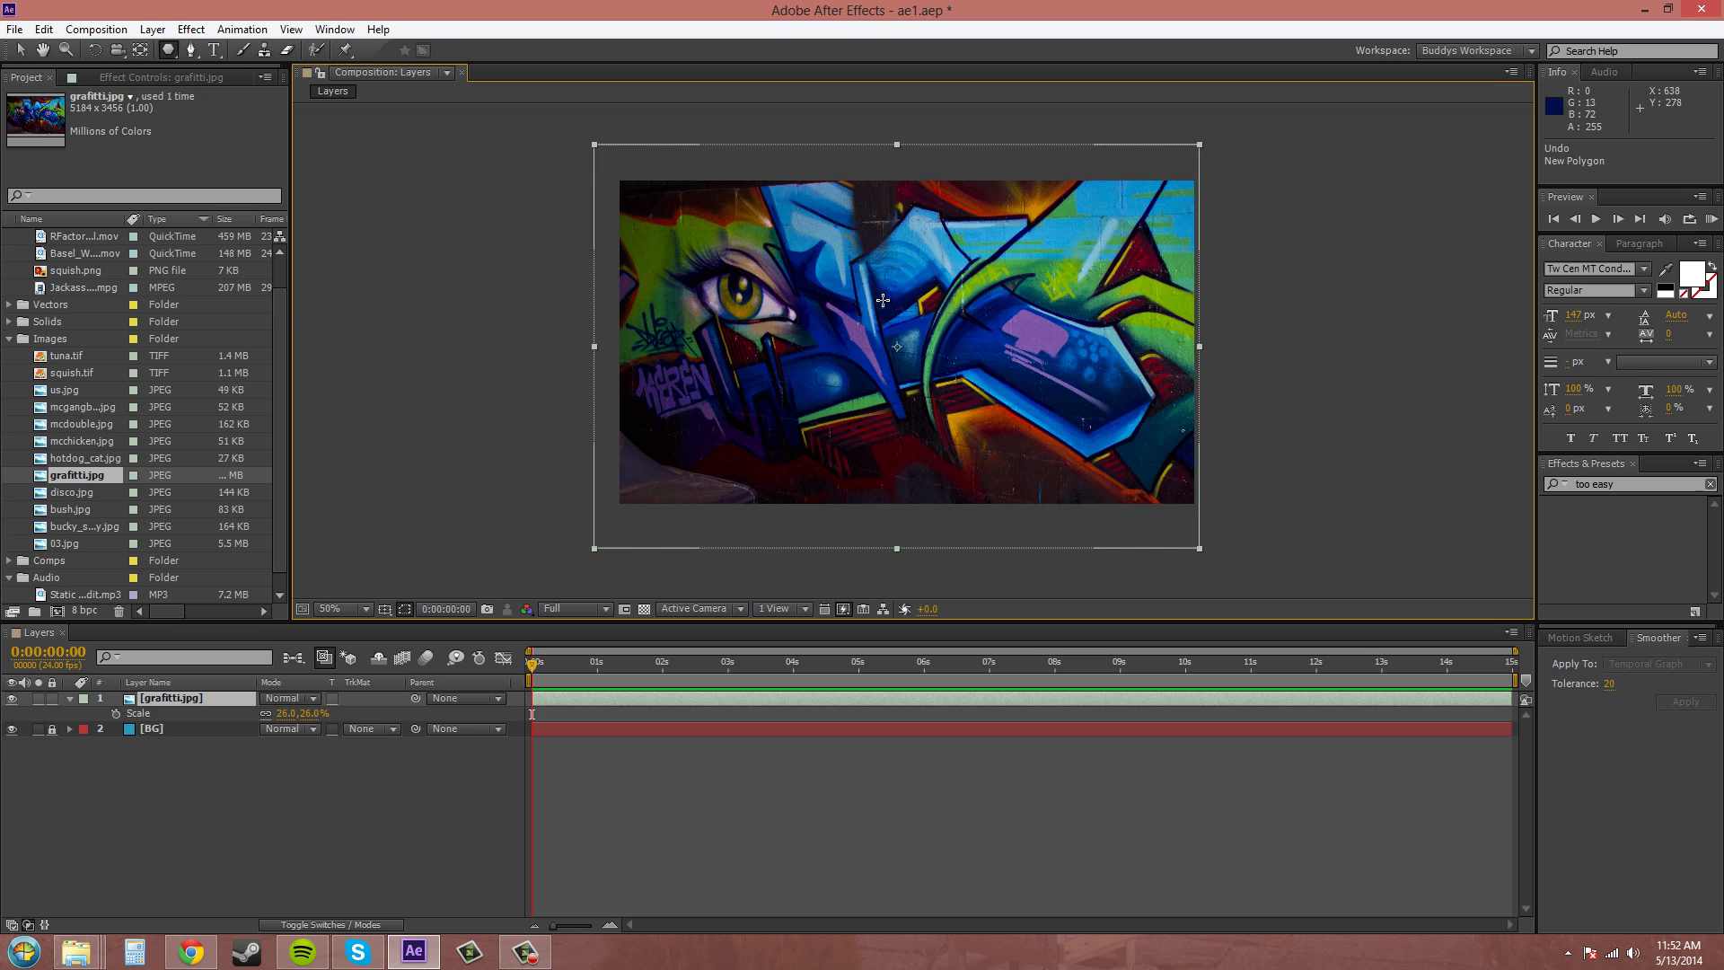
Draw a triangle mask from its centre, bowing its edges before straightening them
click(855, 300)
drag(892, 326, 940, 306)
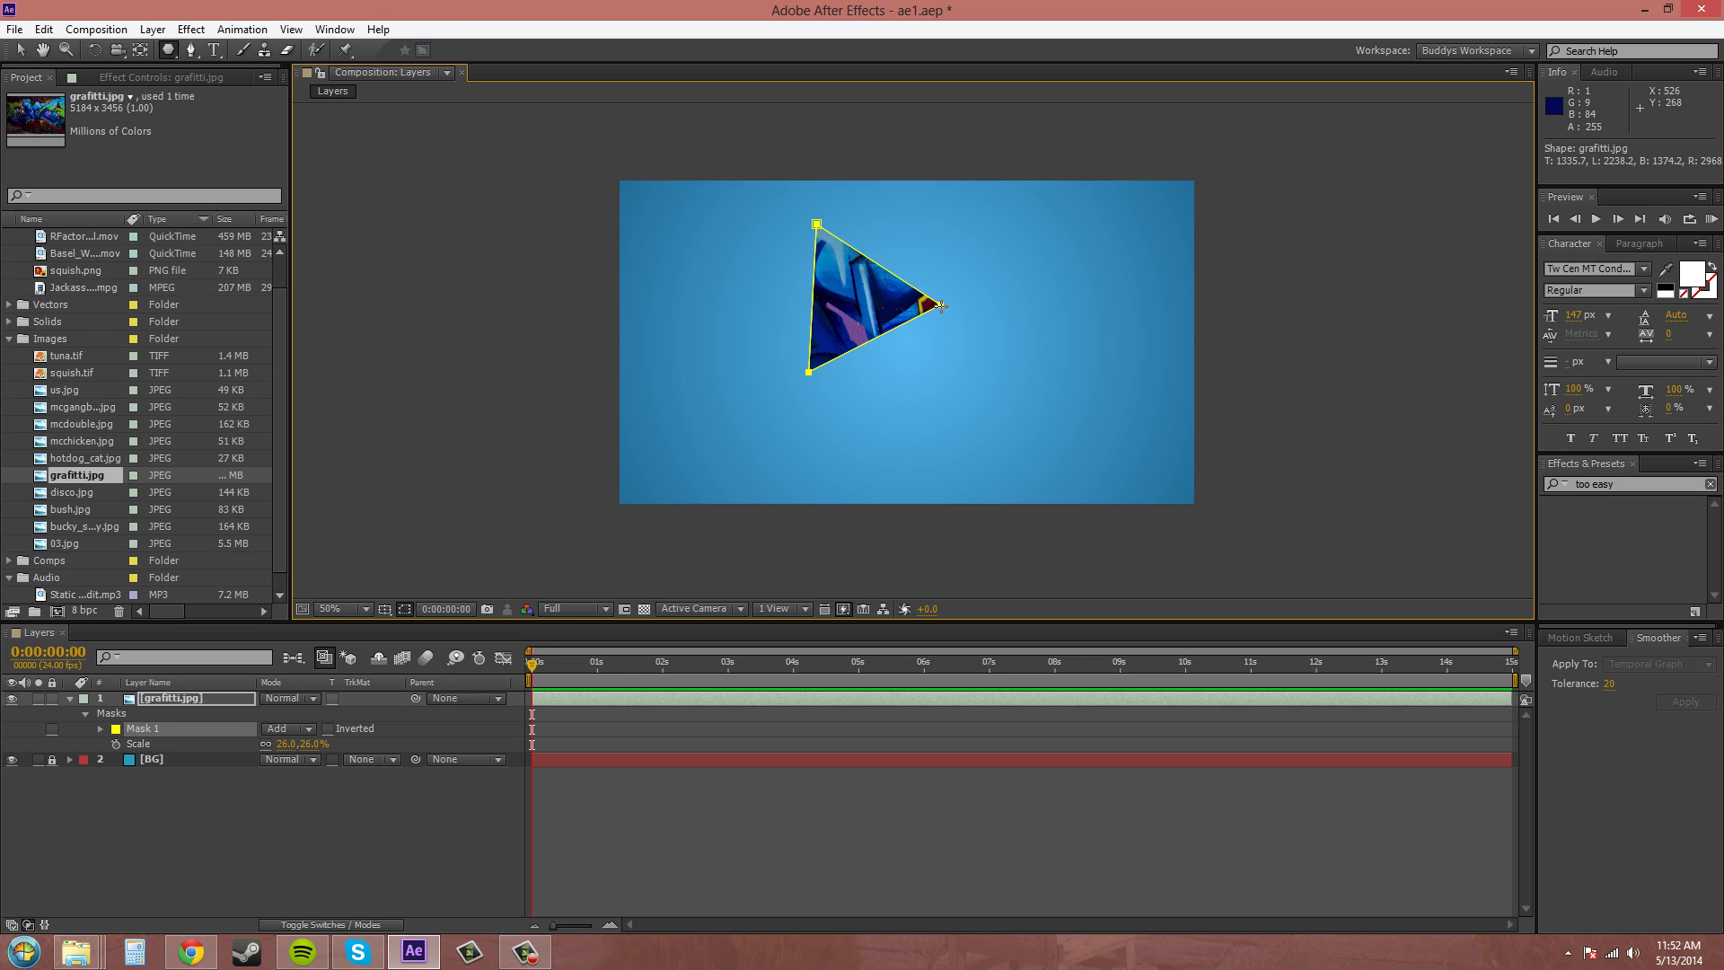
key(Right)
key(Right)
key(Right)
key(Right)
key(Right)
key(Right)
drag(940, 305, 940, 305)
key(Right)
key(Right)
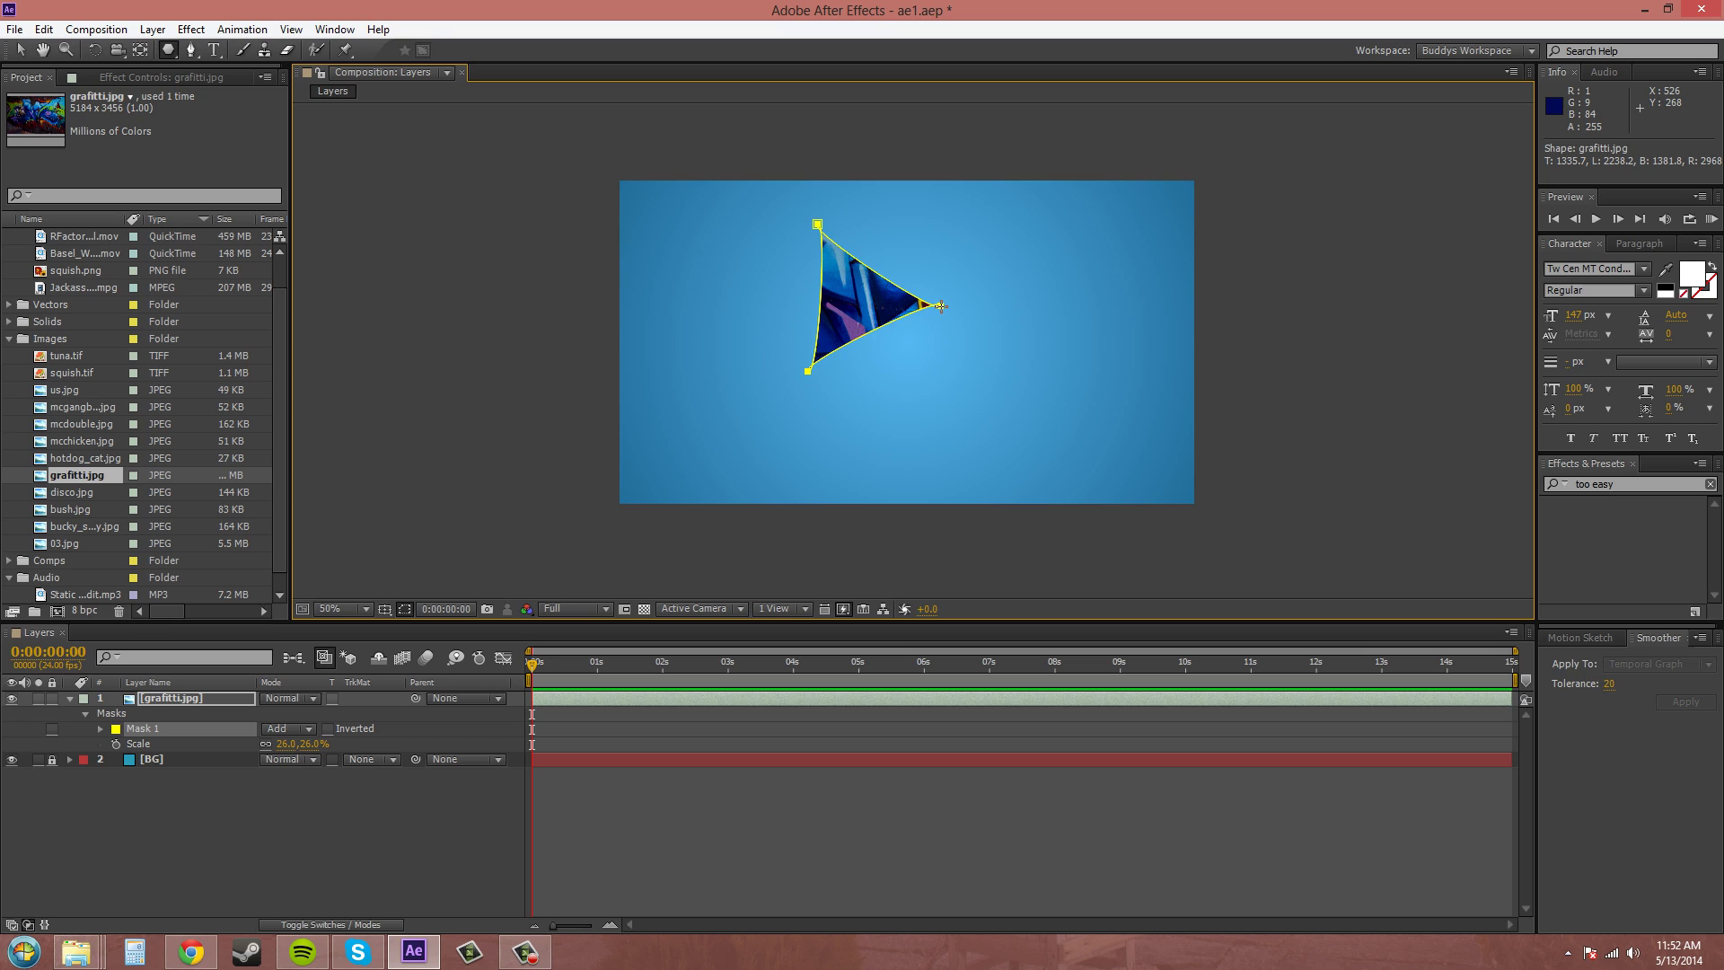
drag(940, 305, 940, 306)
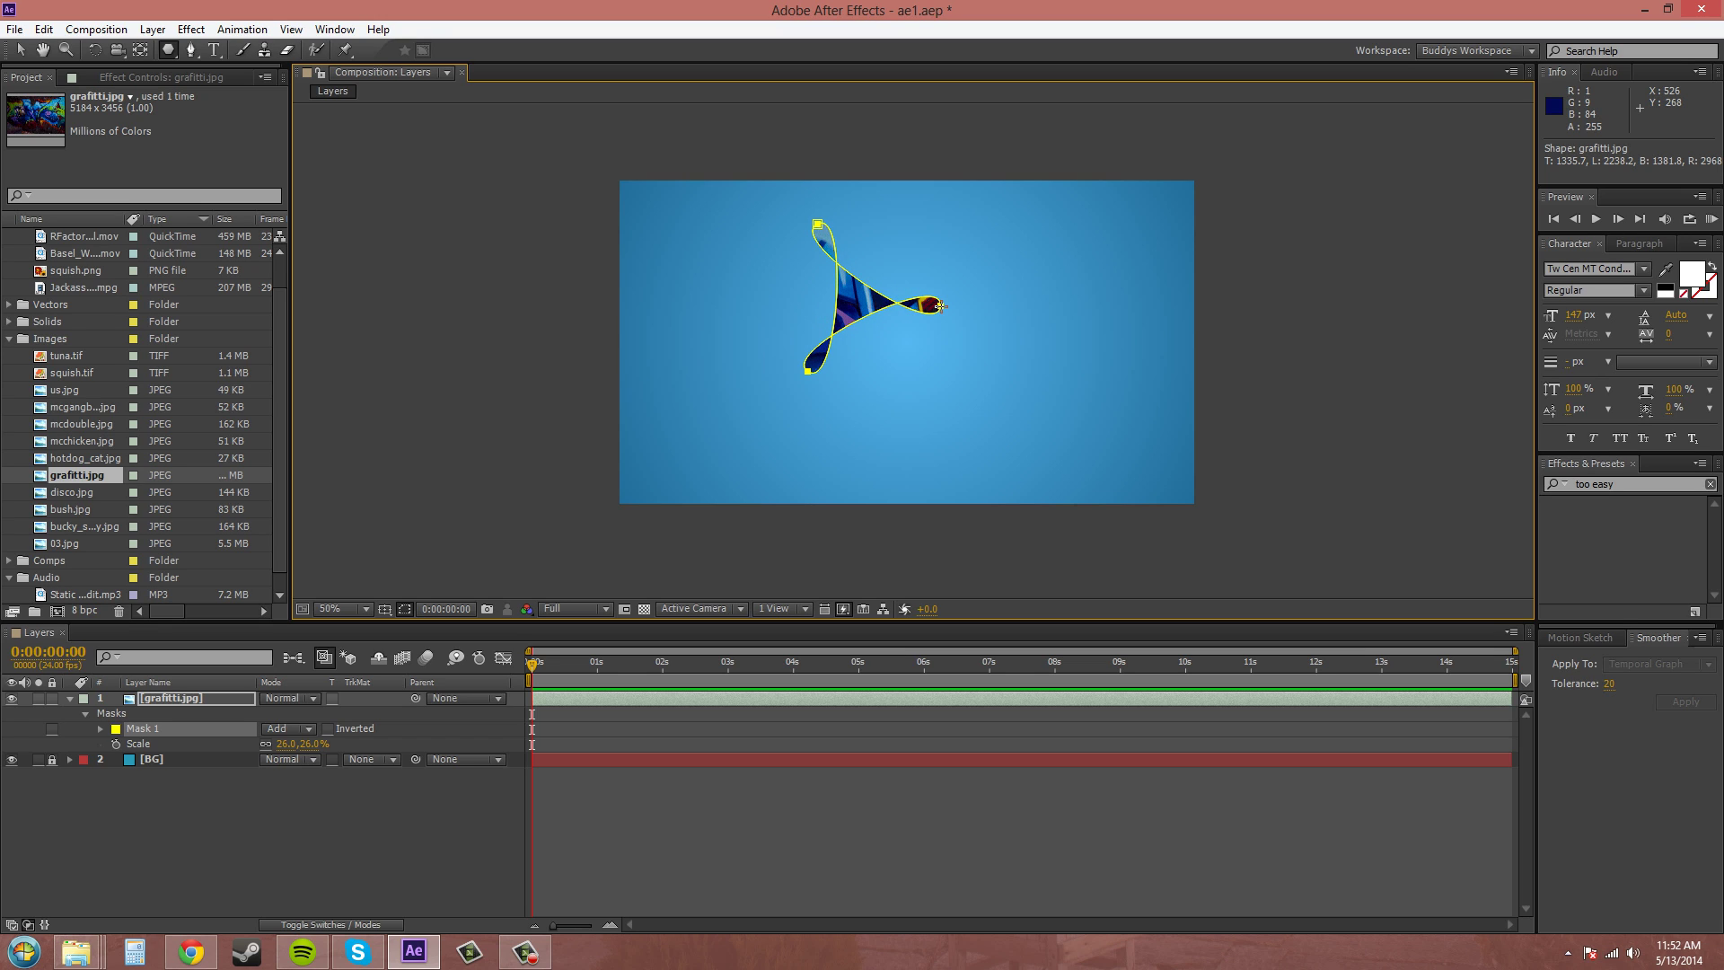
drag(940, 305, 940, 306)
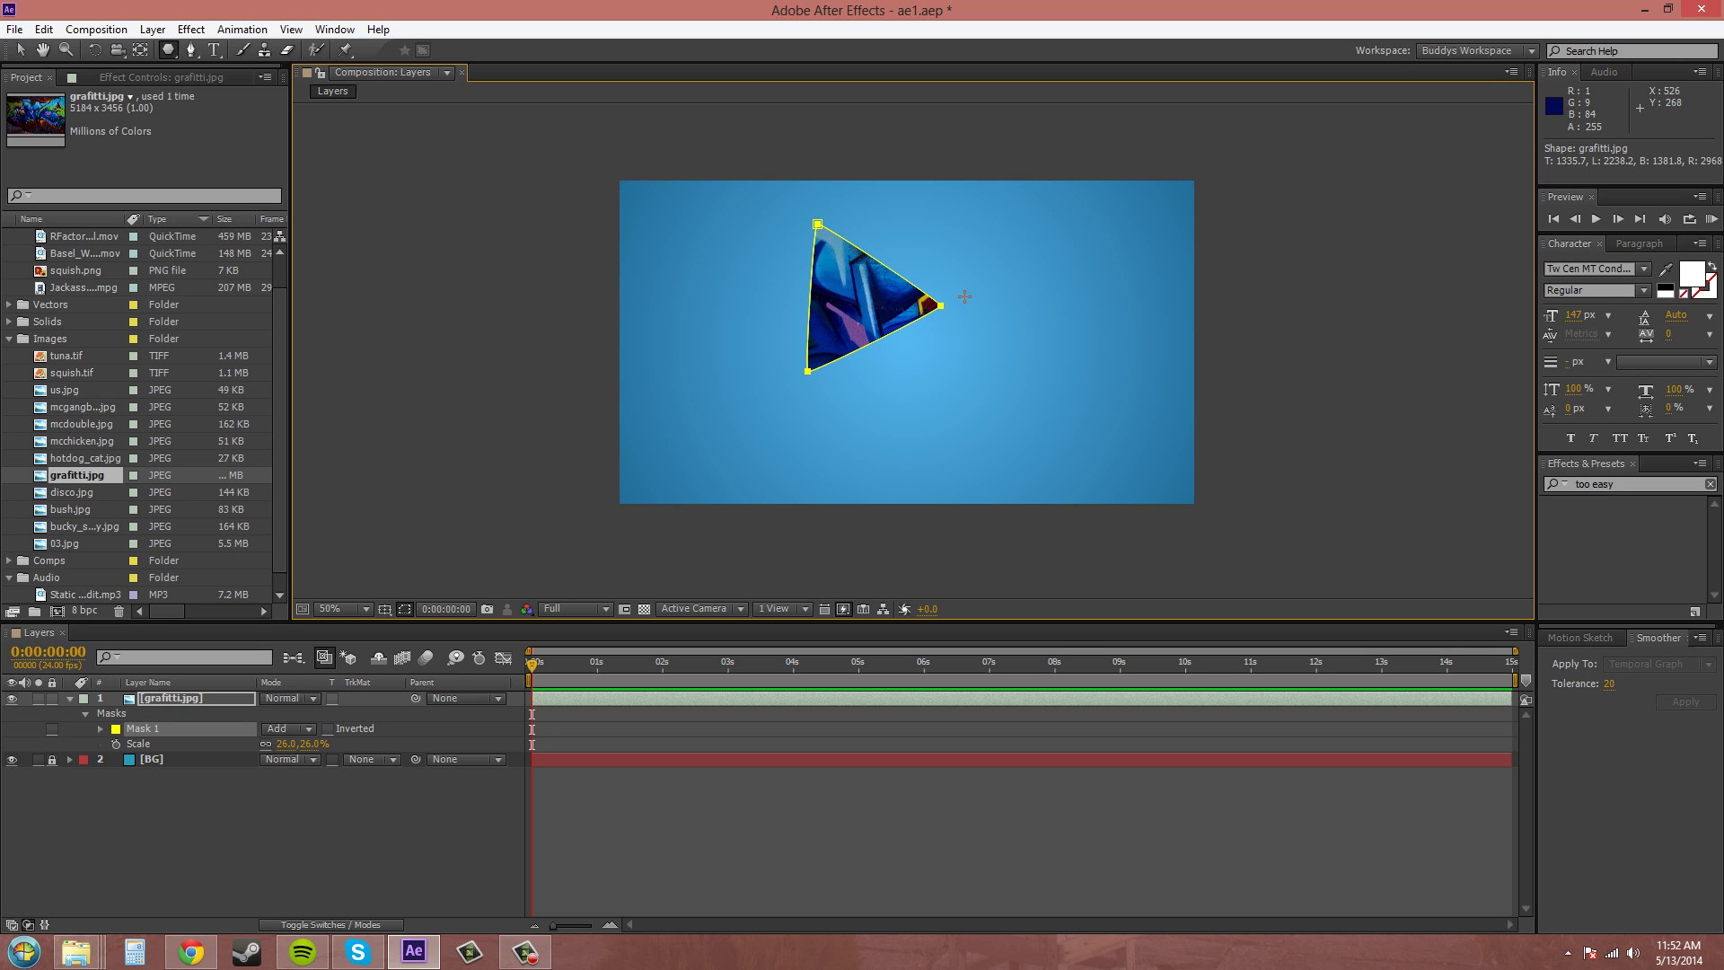
Replace the triangle with a new polygon mask, raising its sides from four to eight
key(ctrl+z)
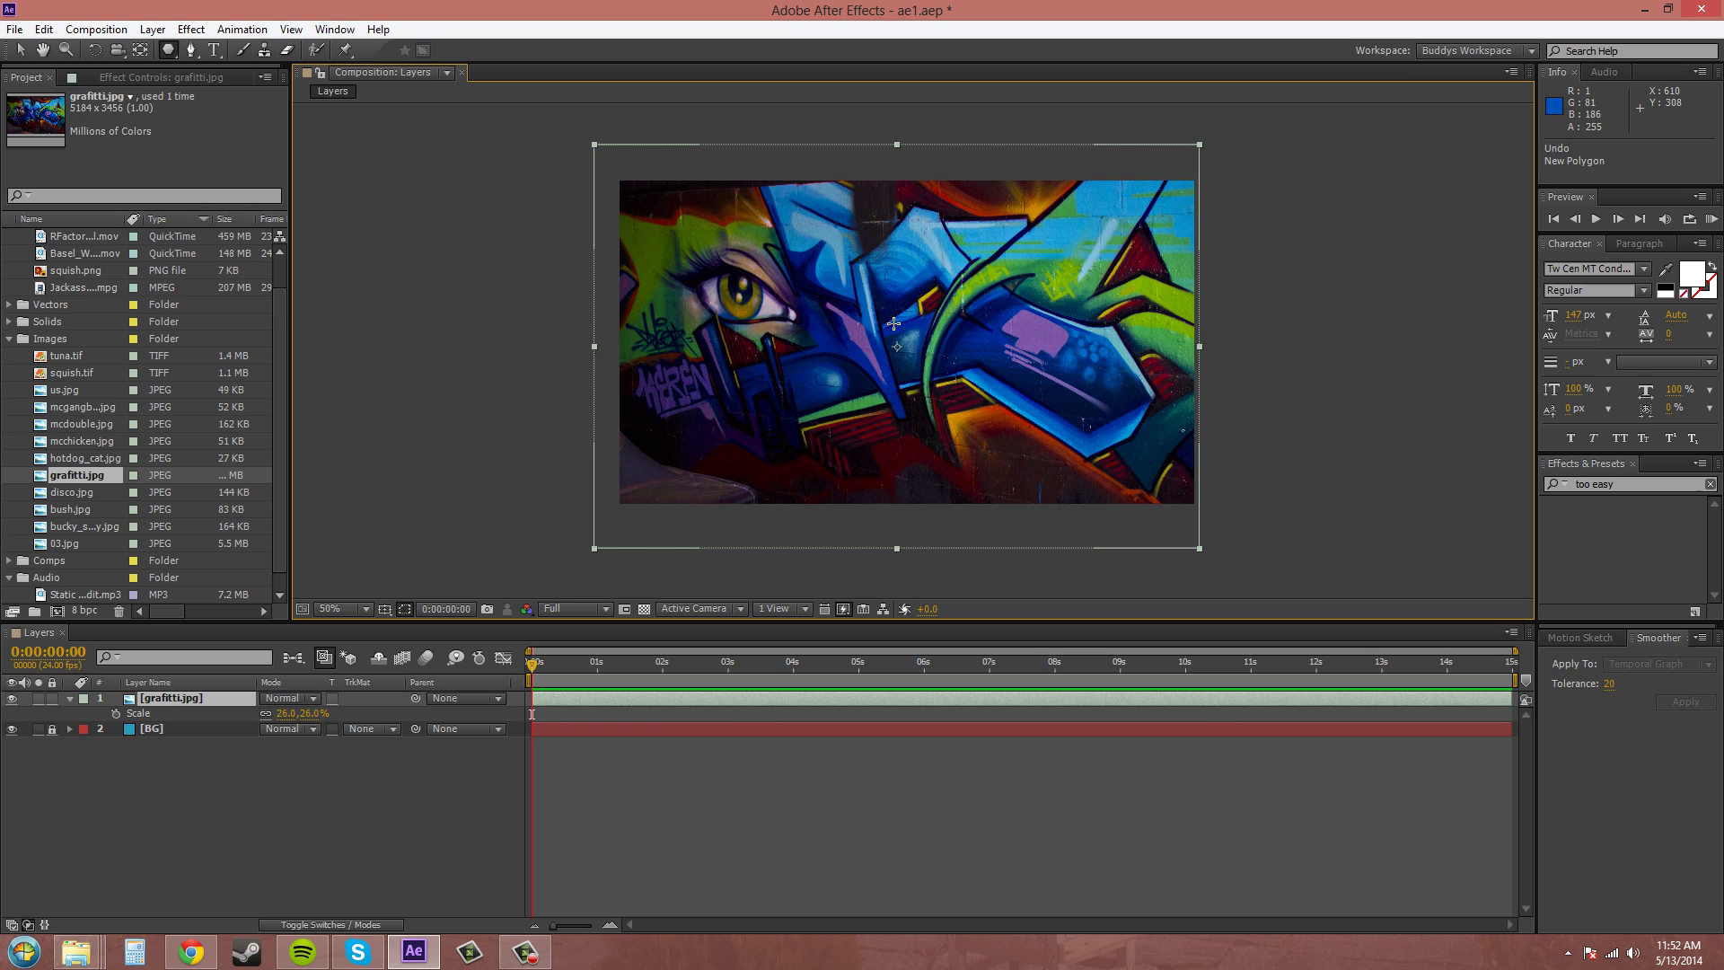
click(914, 359)
drag(914, 358, 922, 256)
key(Up)
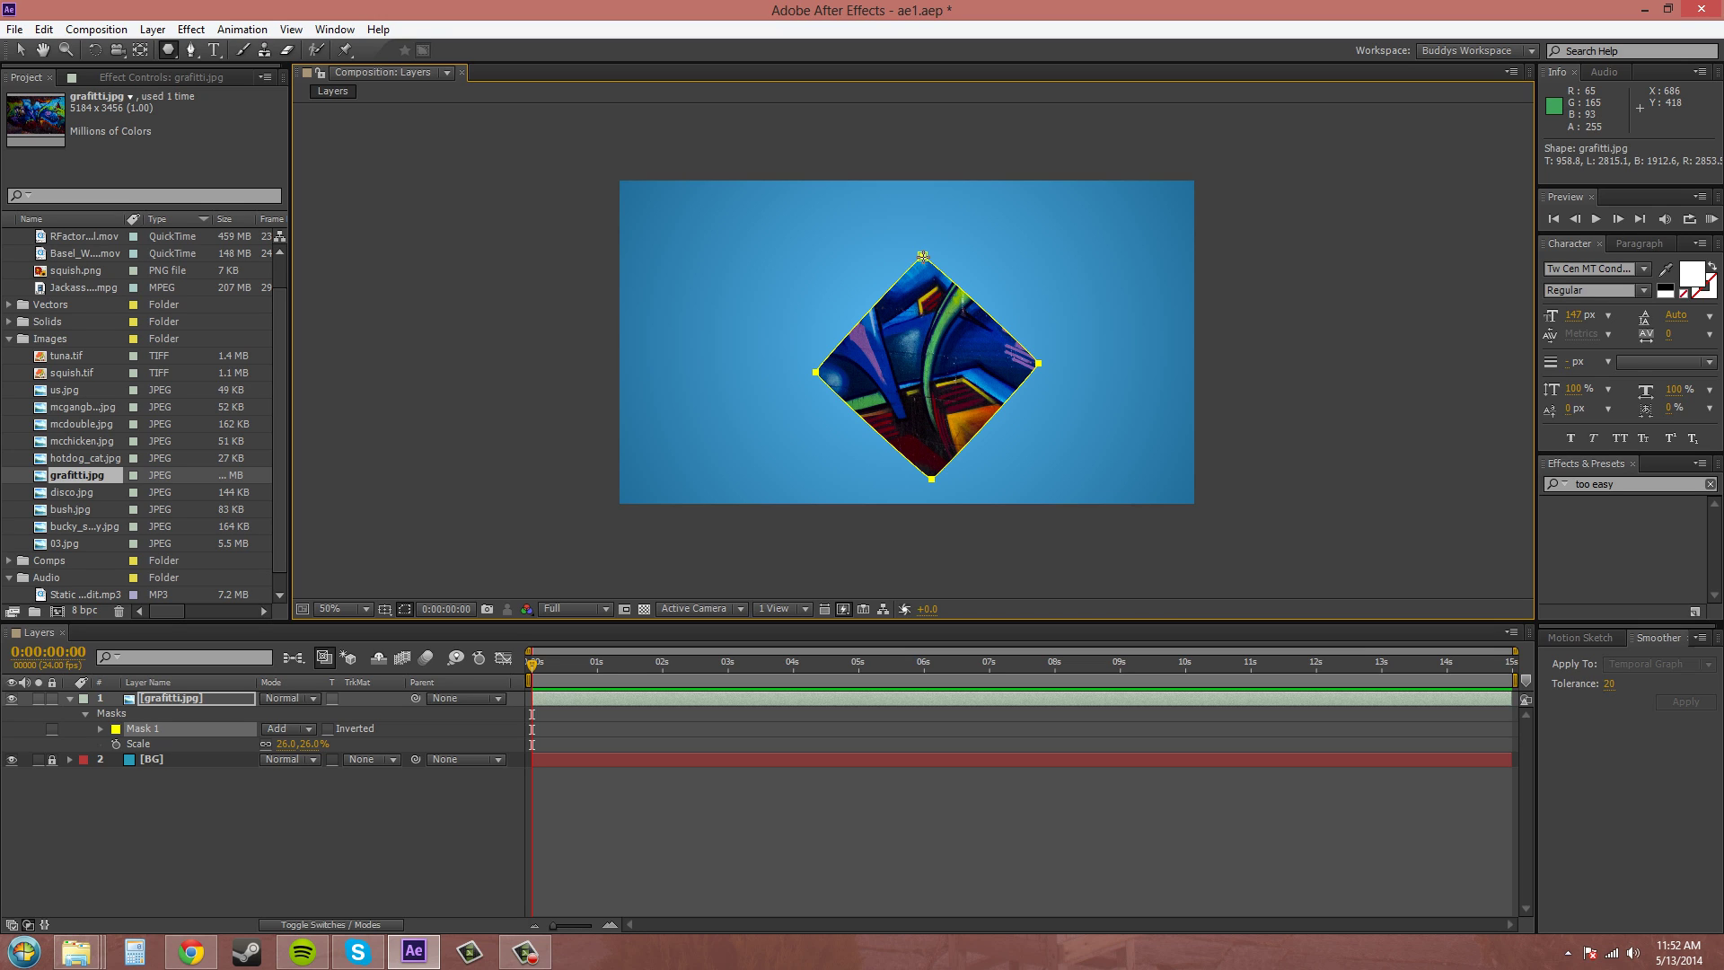
key(Up)
drag(922, 256, 922, 256)
key(Up)
key(Up)
key(Up)
key(Up)
key(Up)
key(Down)
key(Down)
key(Down)
key(Down)
key(Down)
key(Down)
key(Down)
key(Up)
key(Up)
key(Up)
key(Up)
key(Up)
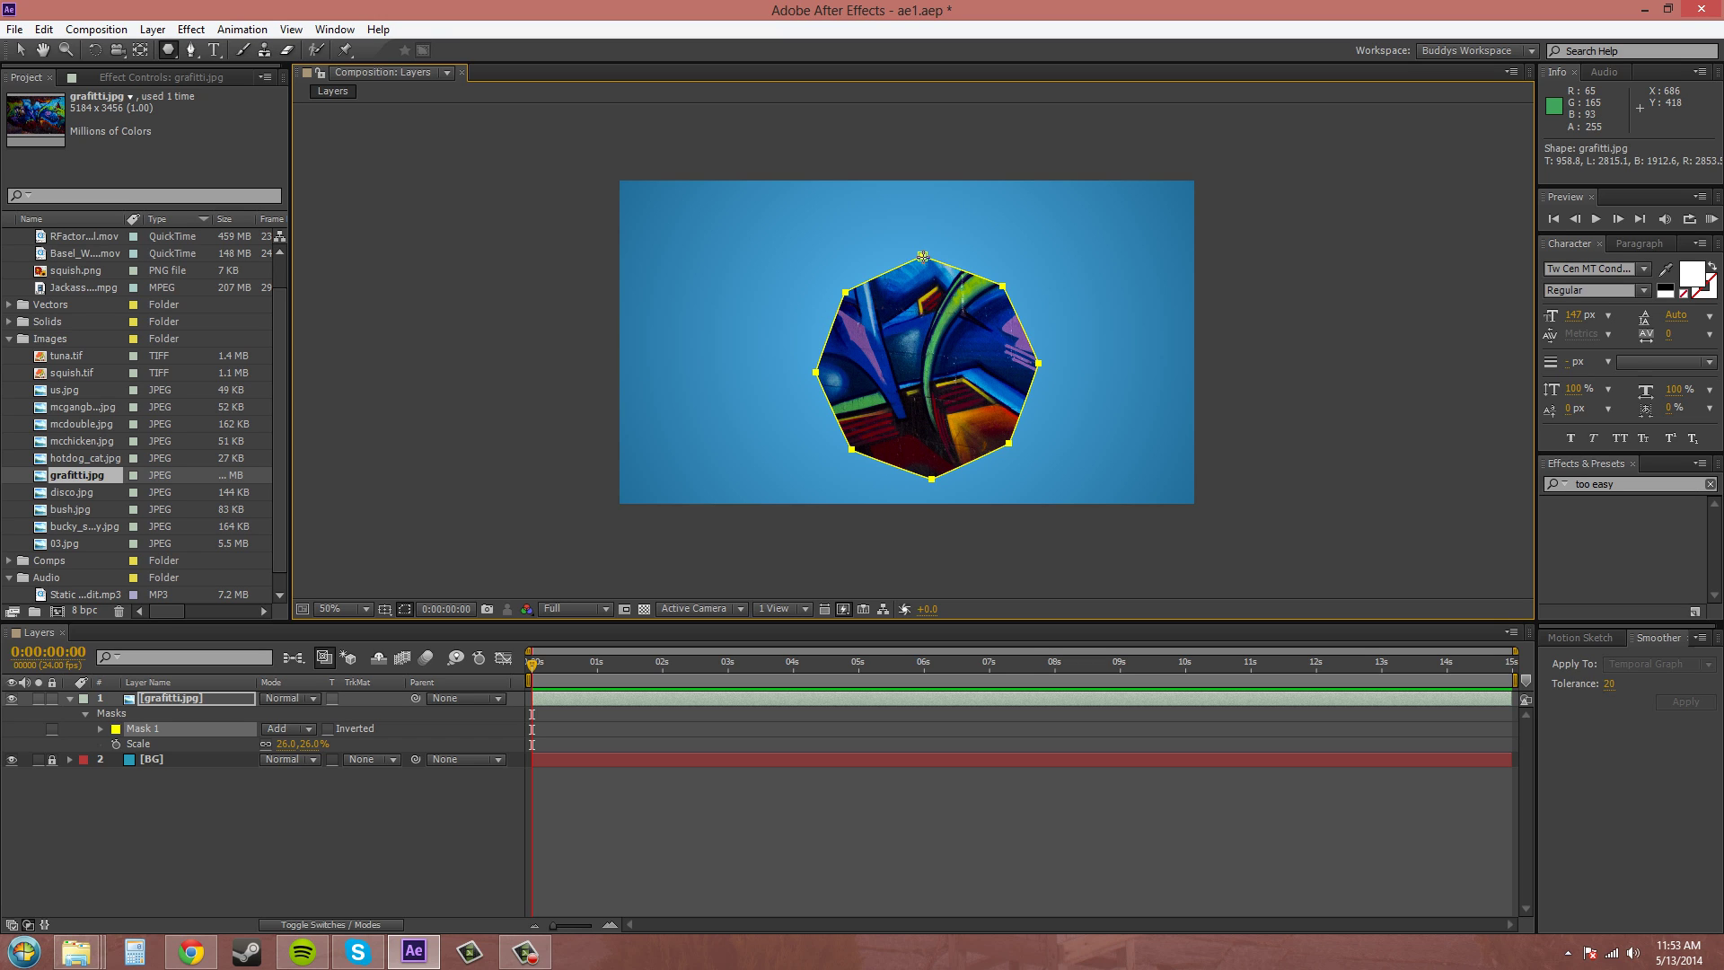
drag(922, 256, 922, 257)
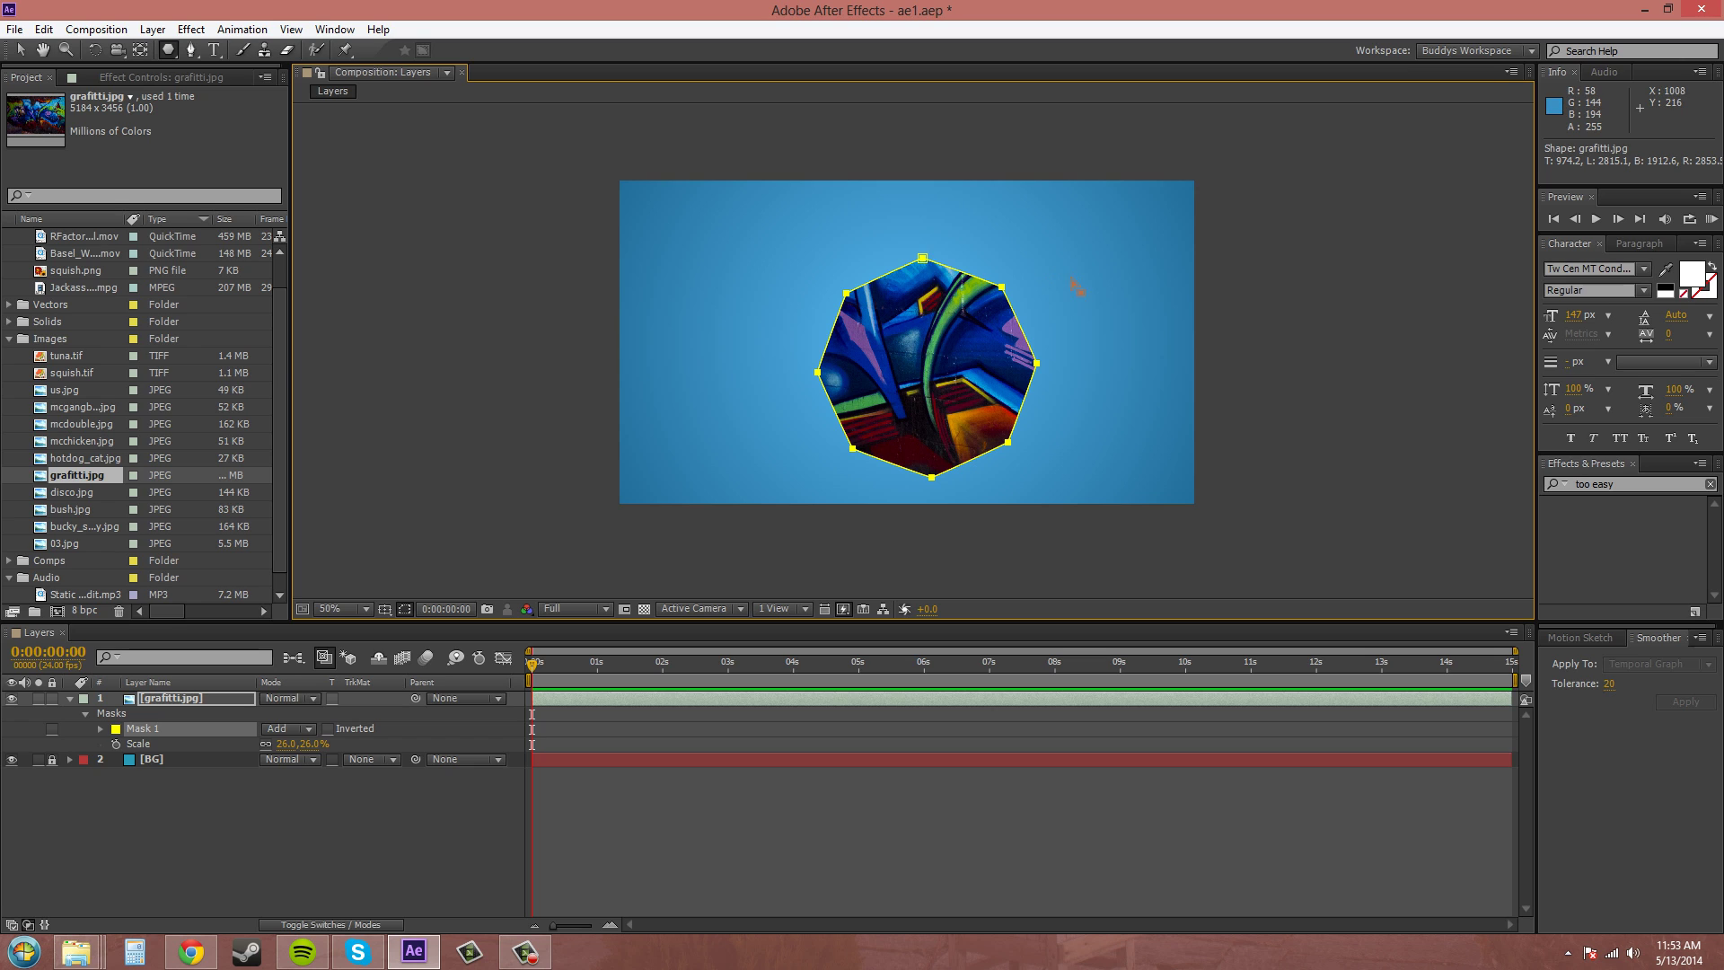
Remove the octagon mask, pick the Star Tool and drag a star mask on the graffiti
key(ctrl+z)
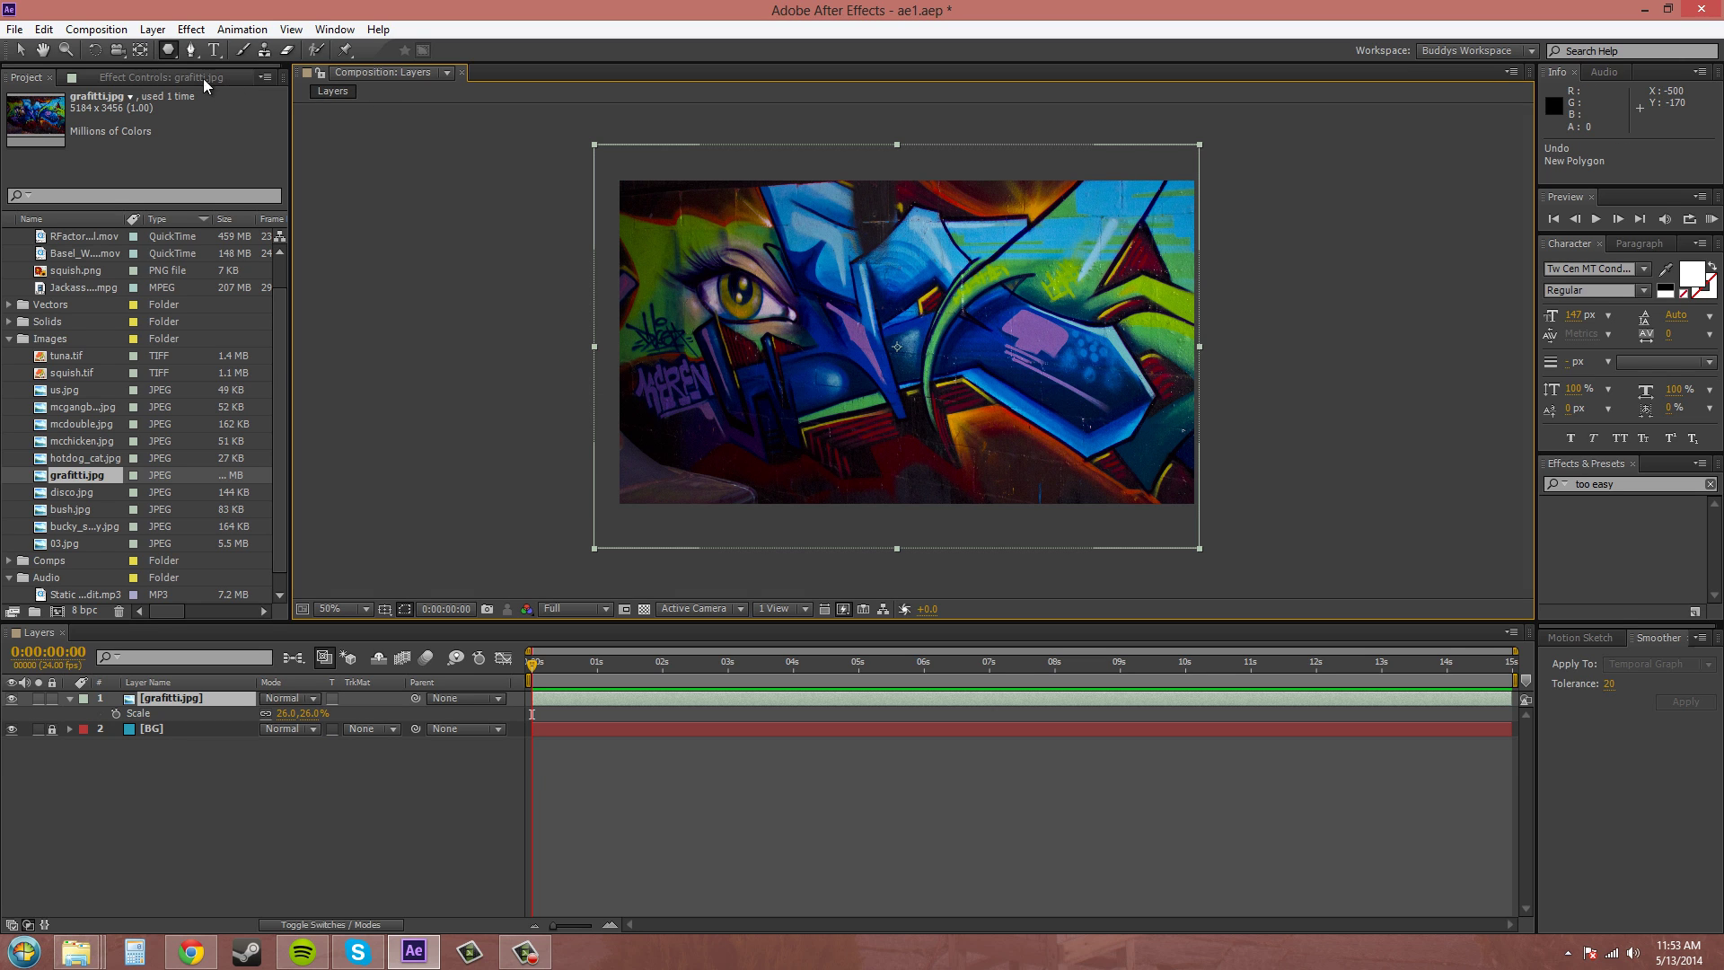
click(167, 51)
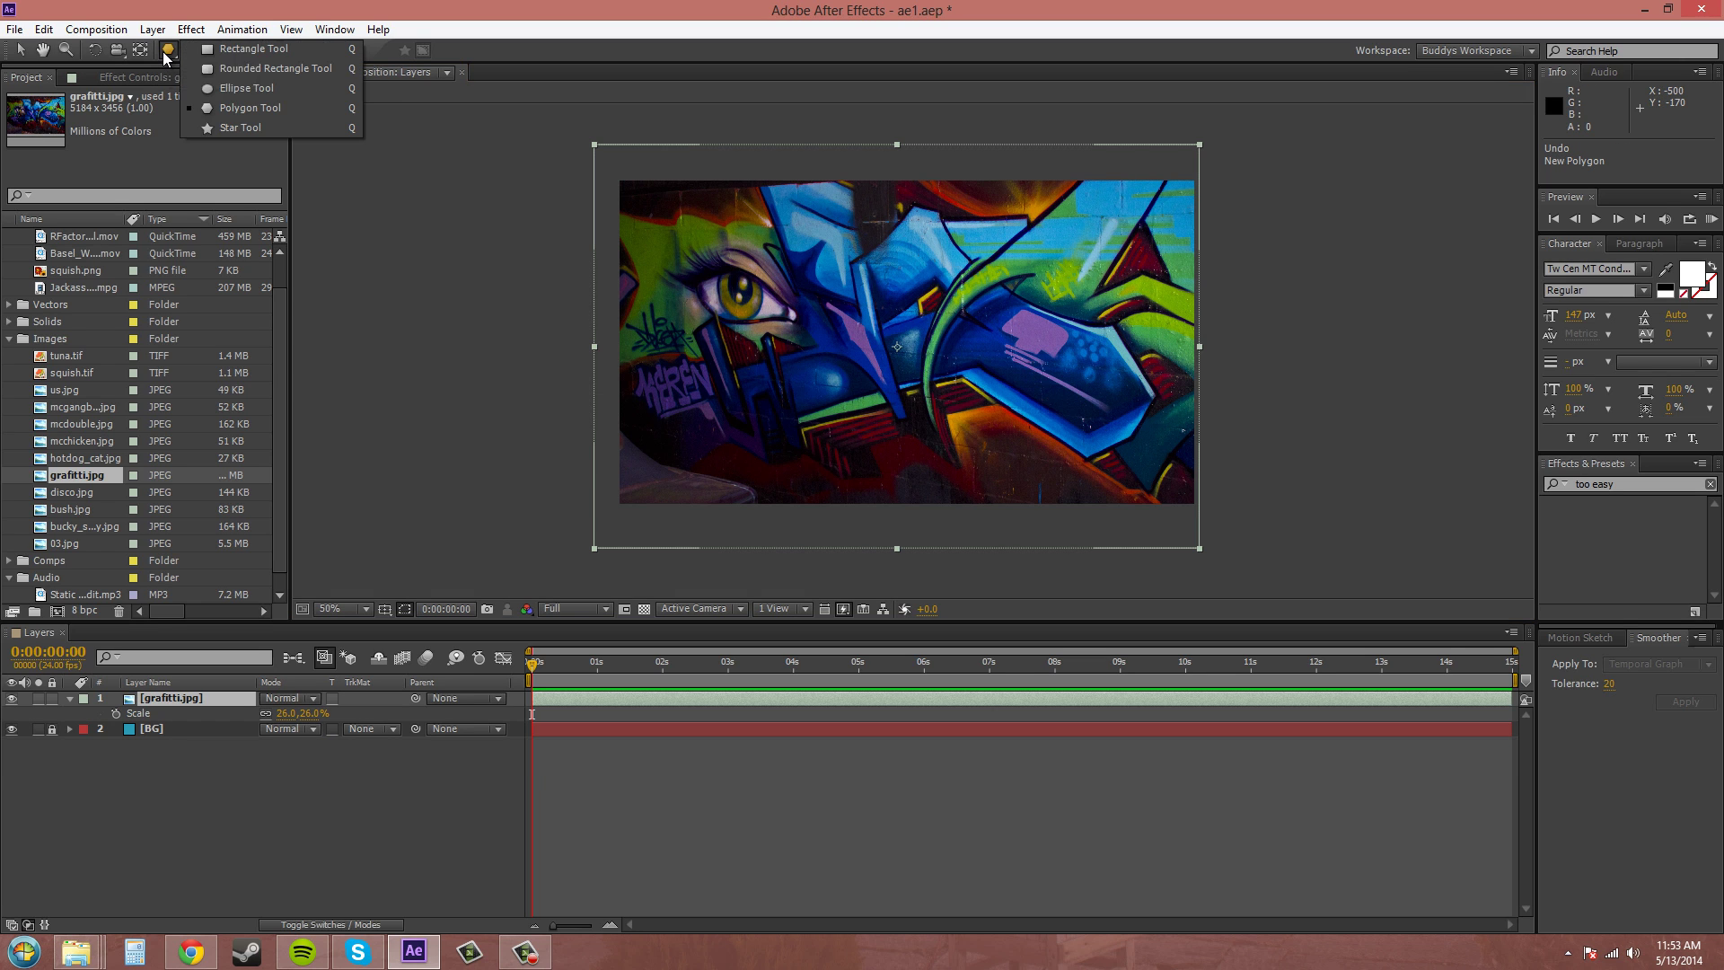
click(227, 128)
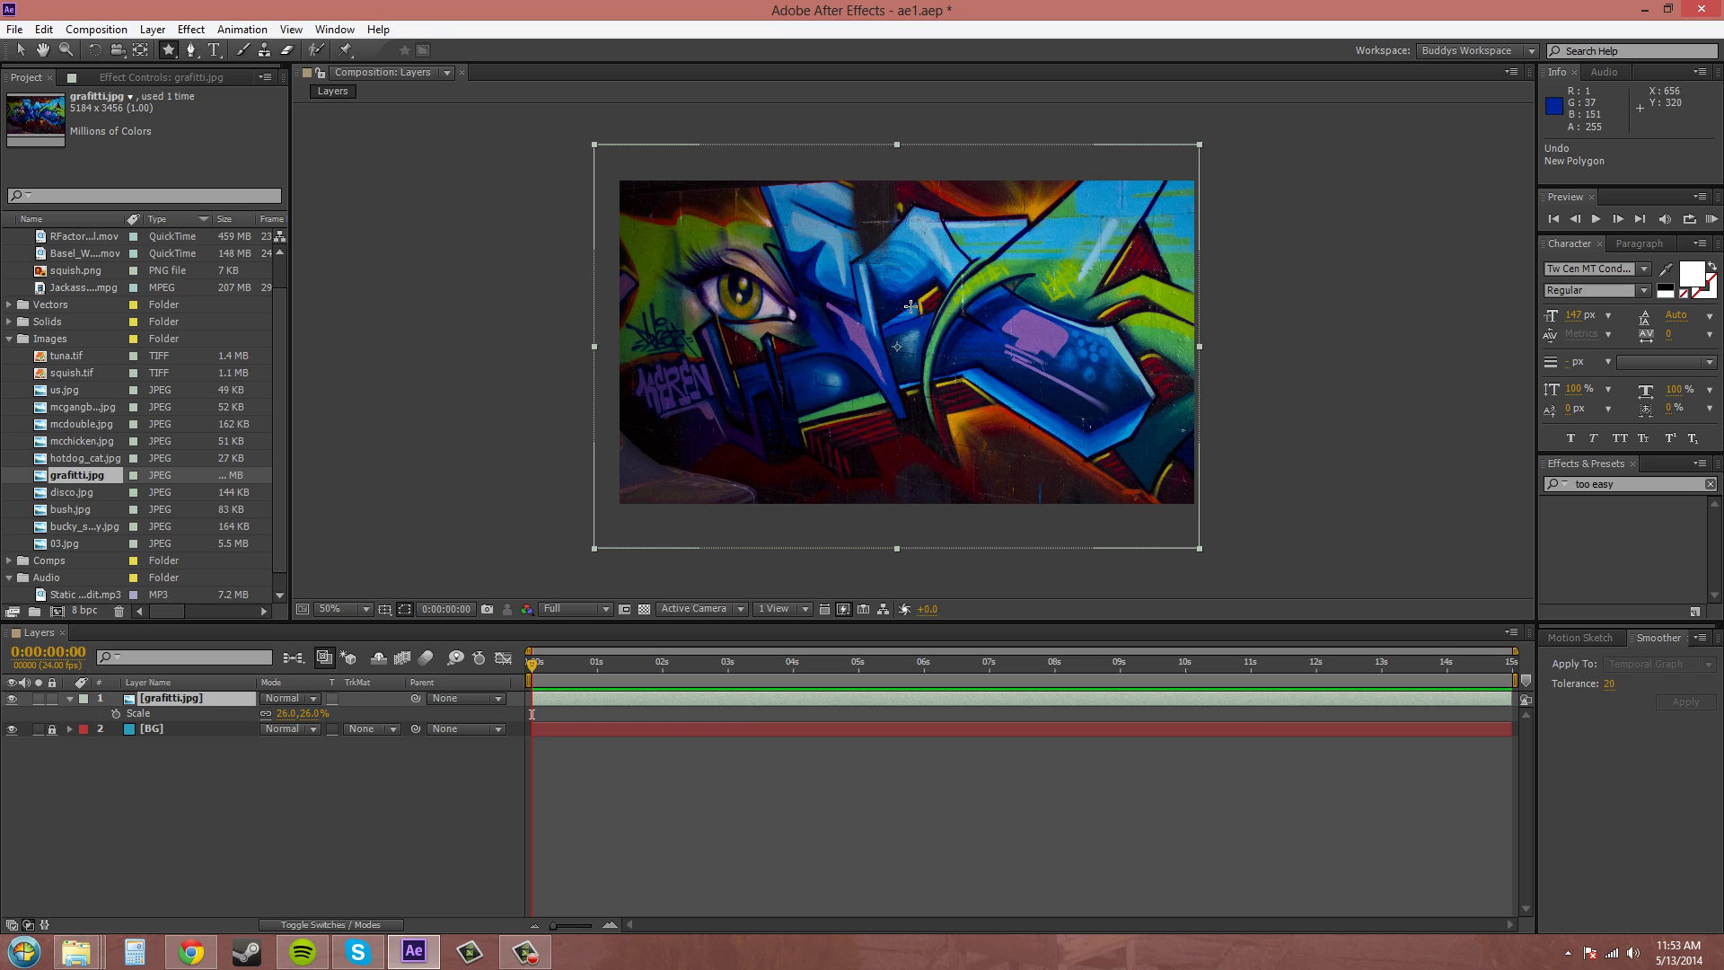
drag(877, 286, 954, 349)
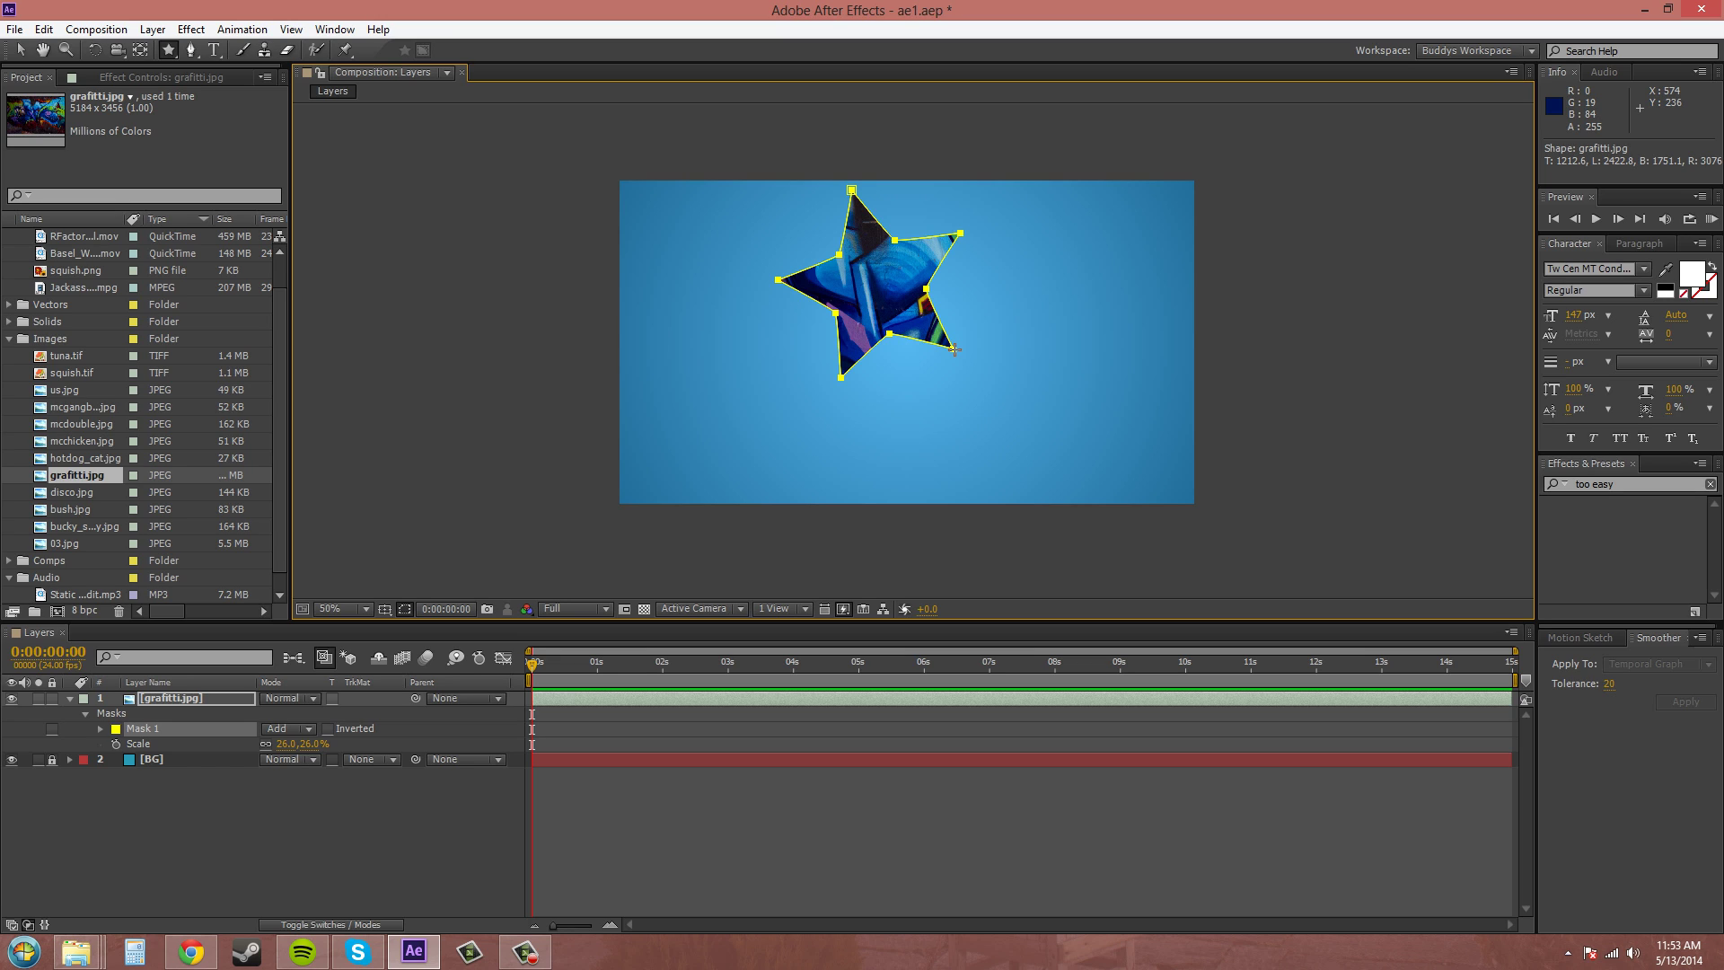
drag(953, 349, 954, 349)
Vary the star mask's number of points, then curve and round its points
key(Up)
drag(955, 349, 955, 349)
key(Up)
key(Down)
key(Down)
key(Down)
key(Down)
key(Up)
key(Up)
key(Up)
key(Up)
key(Up)
key(Down)
key(Down)
key(Down)
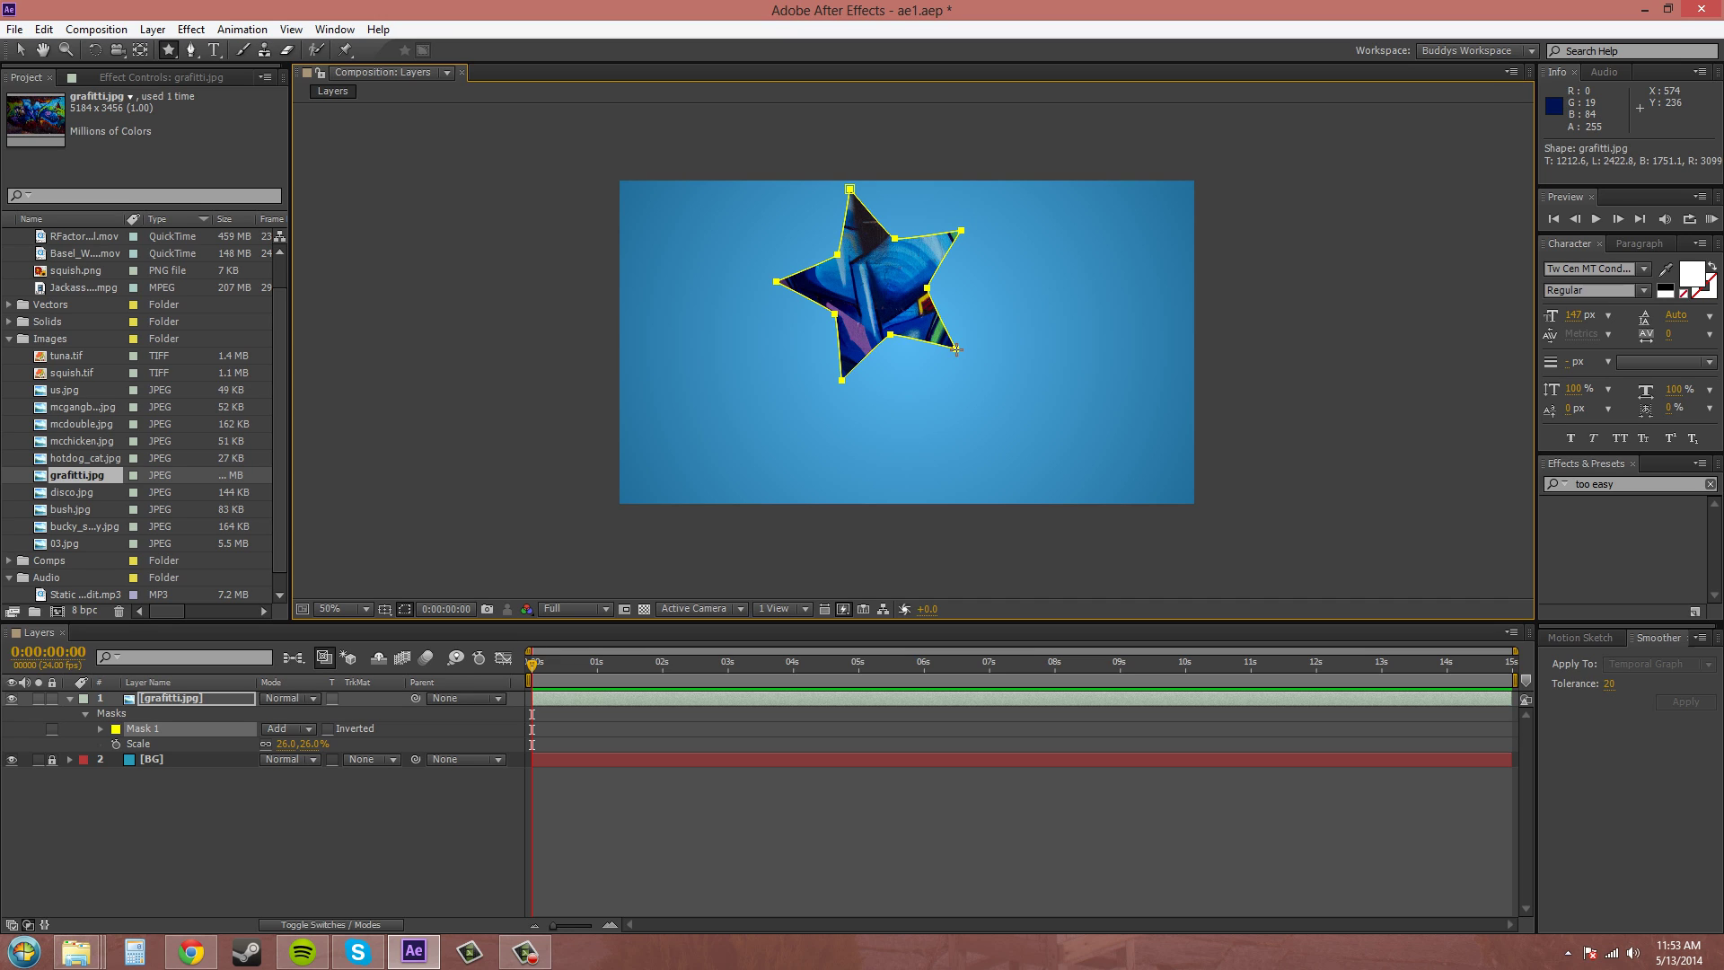
key(Page_Up)
key(Page_Up)
key(Page_Up)
key(Page_Up)
drag(955, 350, 956, 349)
key(Page_Up)
key(Page_Up)
key(Page_Up)
key(Page_Up)
key(Page_Up)
key(Page_Up)
key(Page_Up)
key(Page_Up)
key(Page_Up)
key(Page_Up)
key(Page_Up)
key(Page_Up)
key(Page_Up)
key(Page_Up)
key(ctrl+z)
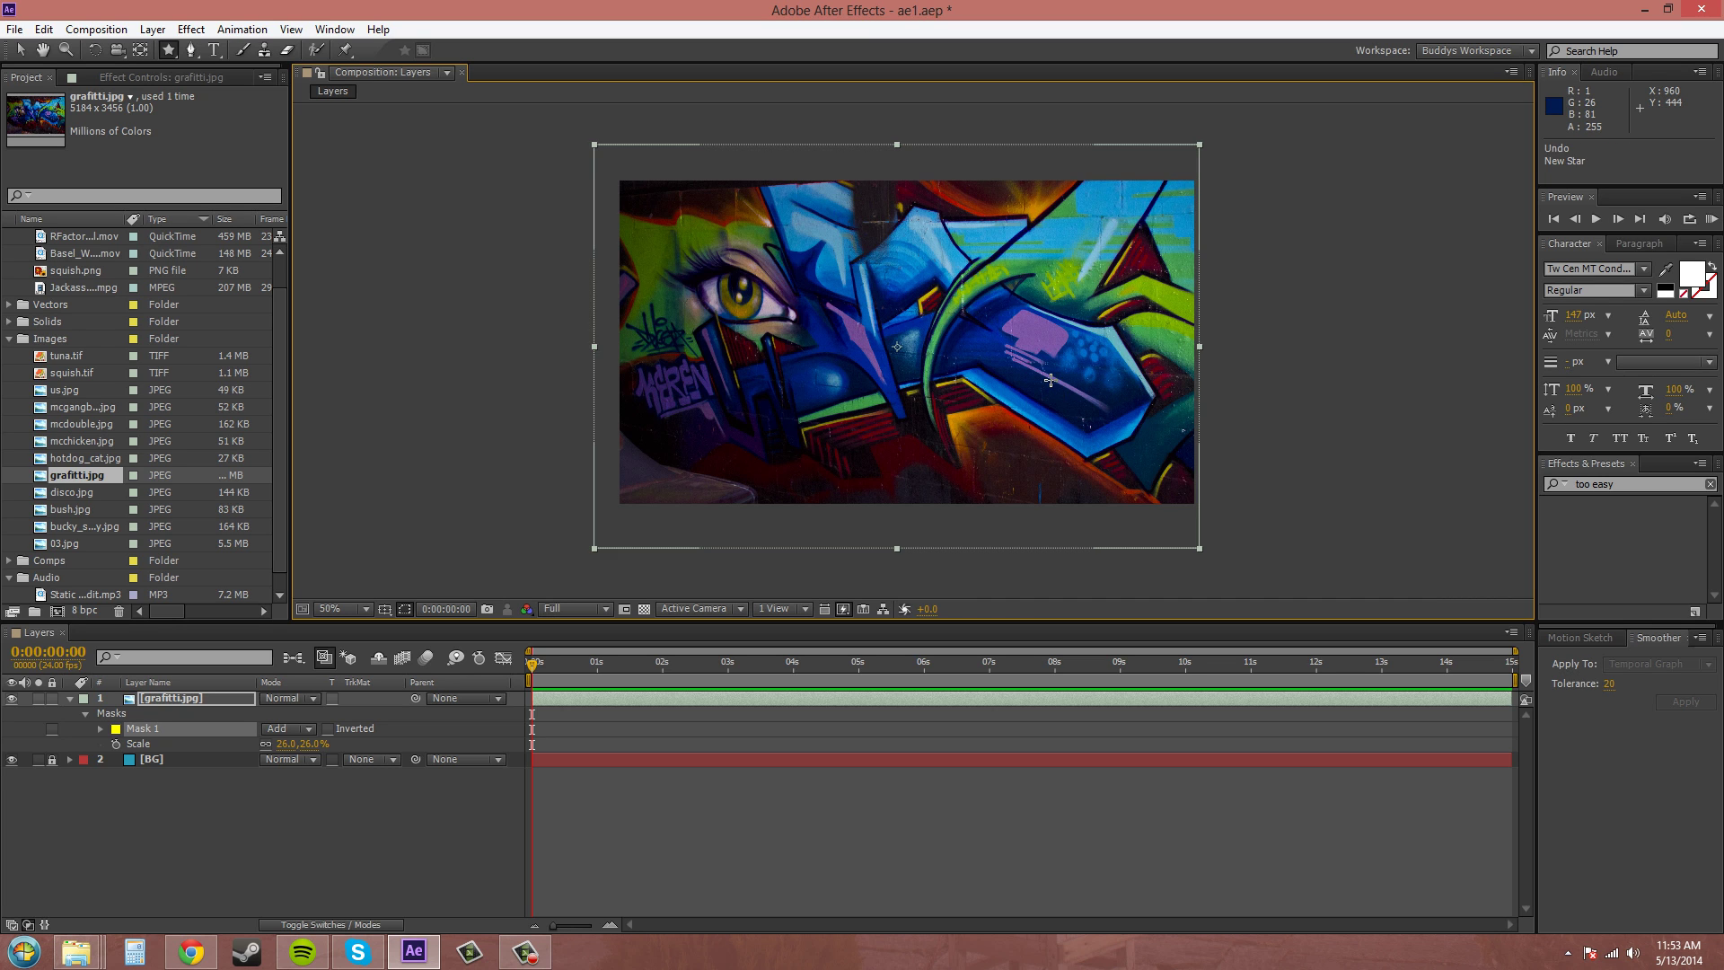
mouse_move(884, 303)
mouse_down()
mouse_move(934, 377)
mouse_move(962, 382)
mouse_up()
key(Down)
key(Down)
key(Down)
key(Down)
key(Down)
key(Down)
key(Down)
key(Down)
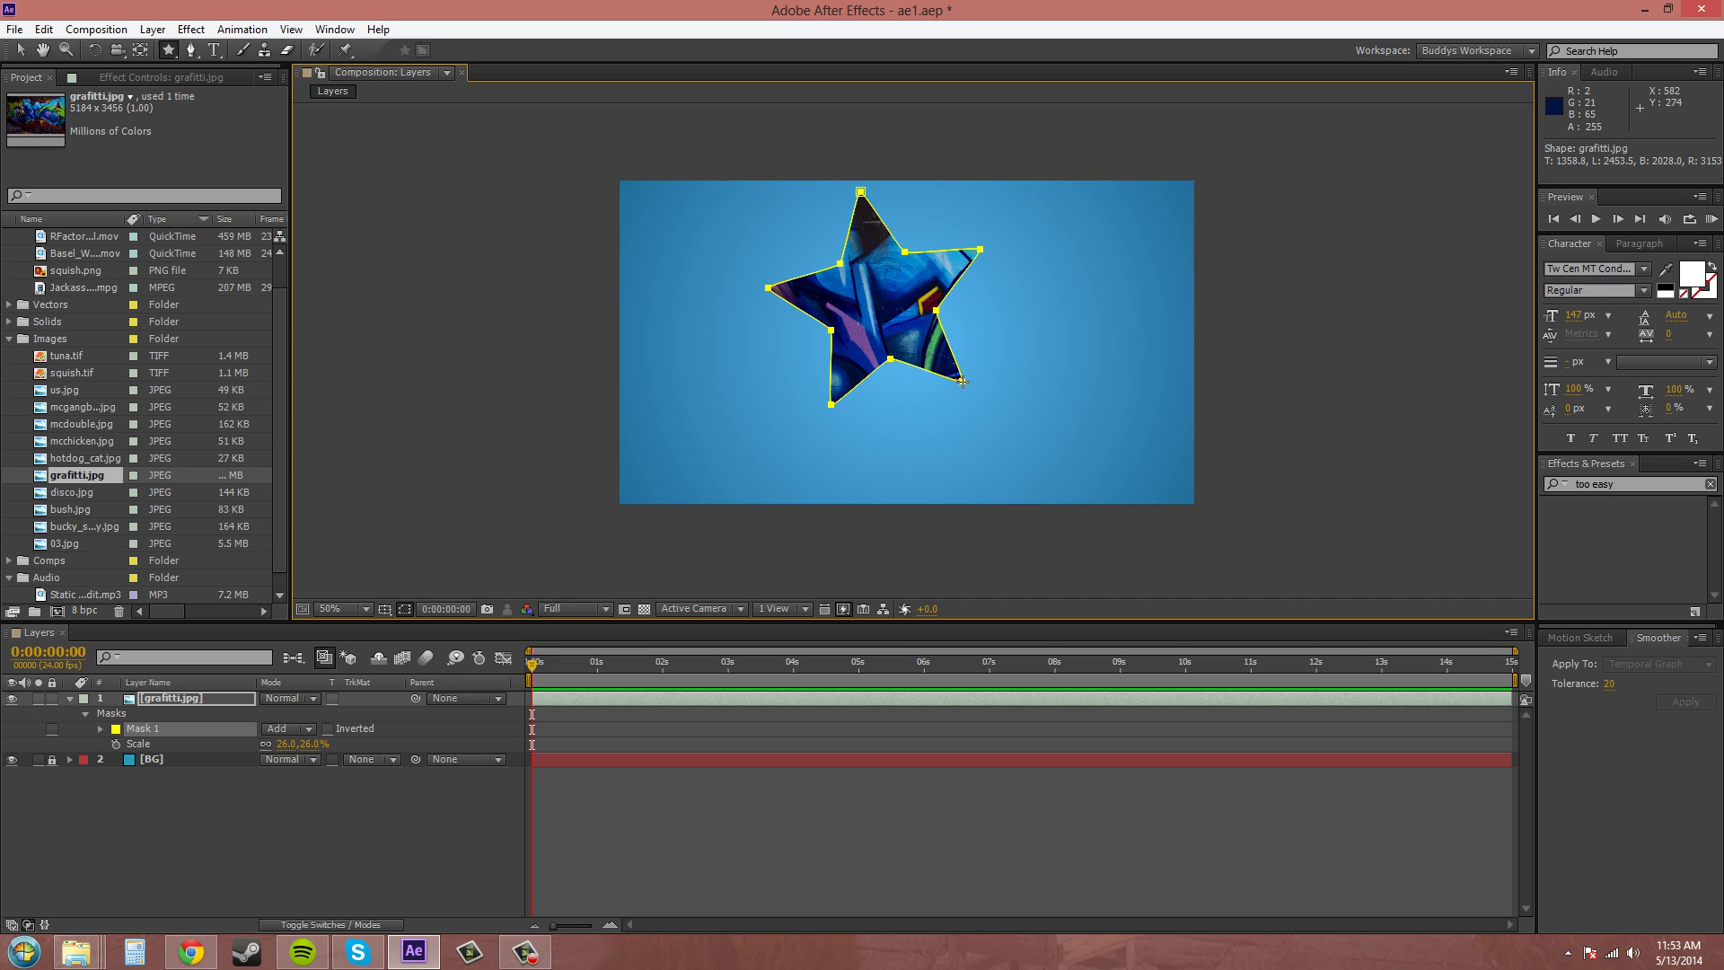
mouse_move(961, 382)
mouse_down()
mouse_move(988, 394)
mouse_move(980, 380)
mouse_up()
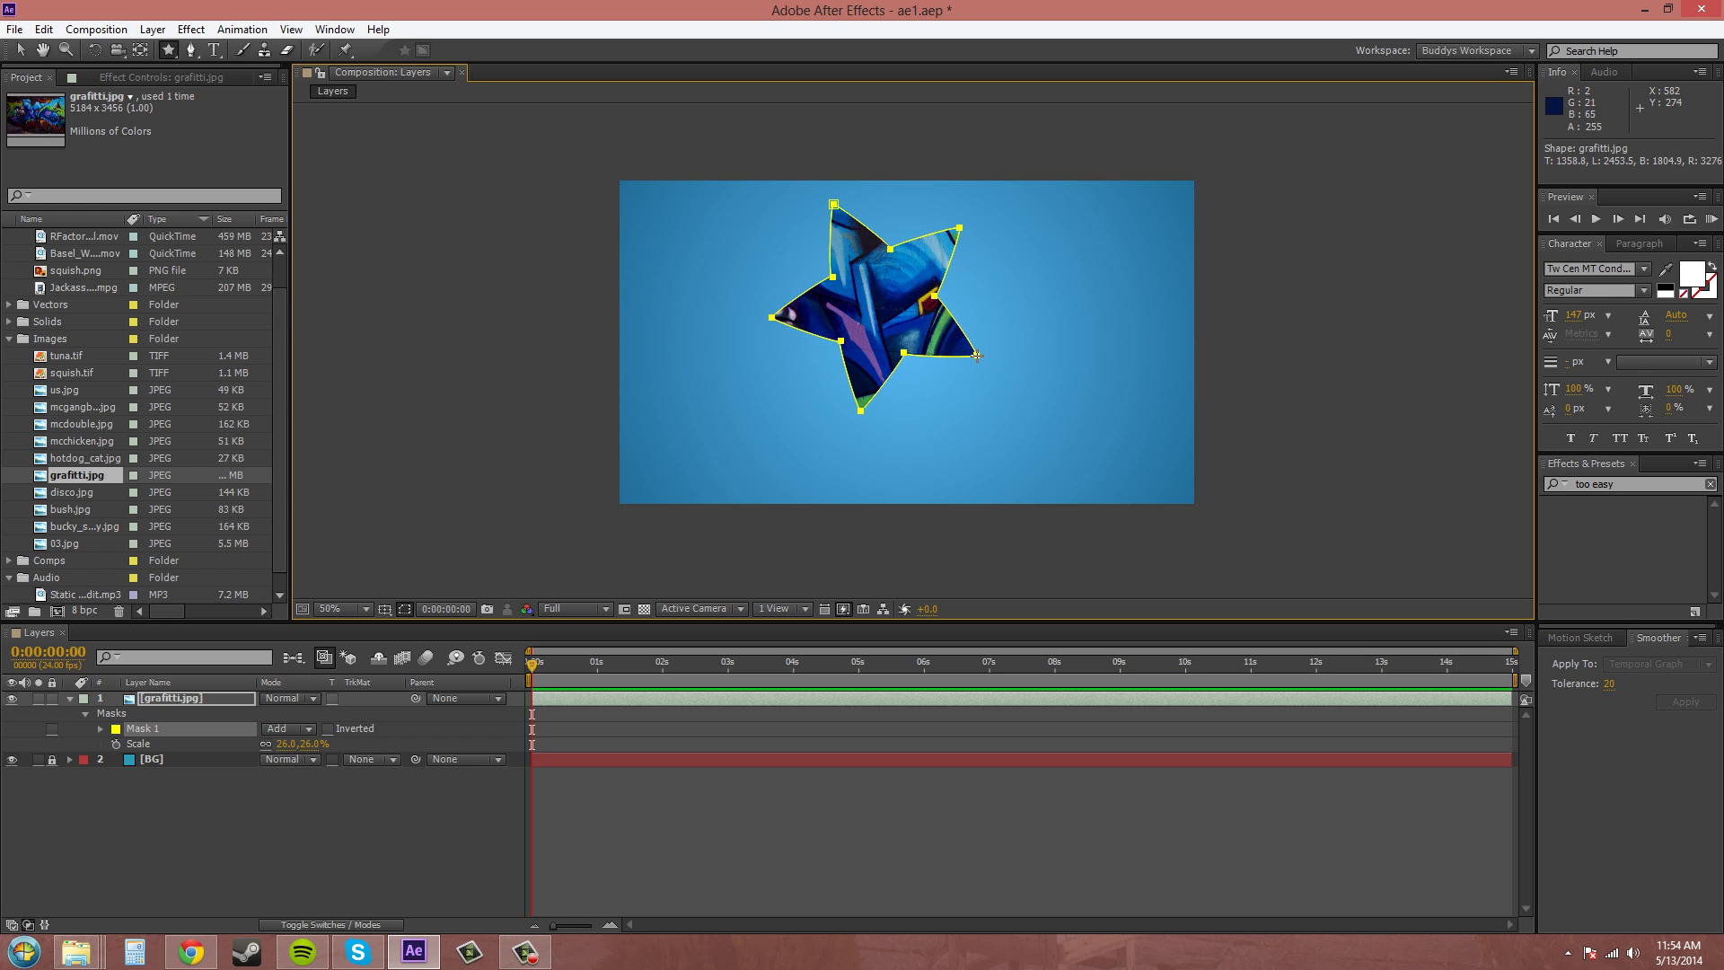
key(Page_Down)
key(Page_Down)
key(Page_Down)
key(Page_Down)
drag(977, 355, 977, 356)
key(Page_Down)
key(Page_Down)
key(Page_Down)
key(Page_Down)
key(Page_Down)
key(Page_Down)
key(Page_Down)
key(Page_Up)
key(Page_Up)
key(Page_Up)
key(Page_Up)
key(Page_Up)
key(Page_Up)
key(Page_Up)
key(Page_Up)
key(Page_Down)
key(Page_Down)
key(Page_Up)
key(Page_Up)
key(Page_Up)
key(Page_Up)
key(ctrl+z)
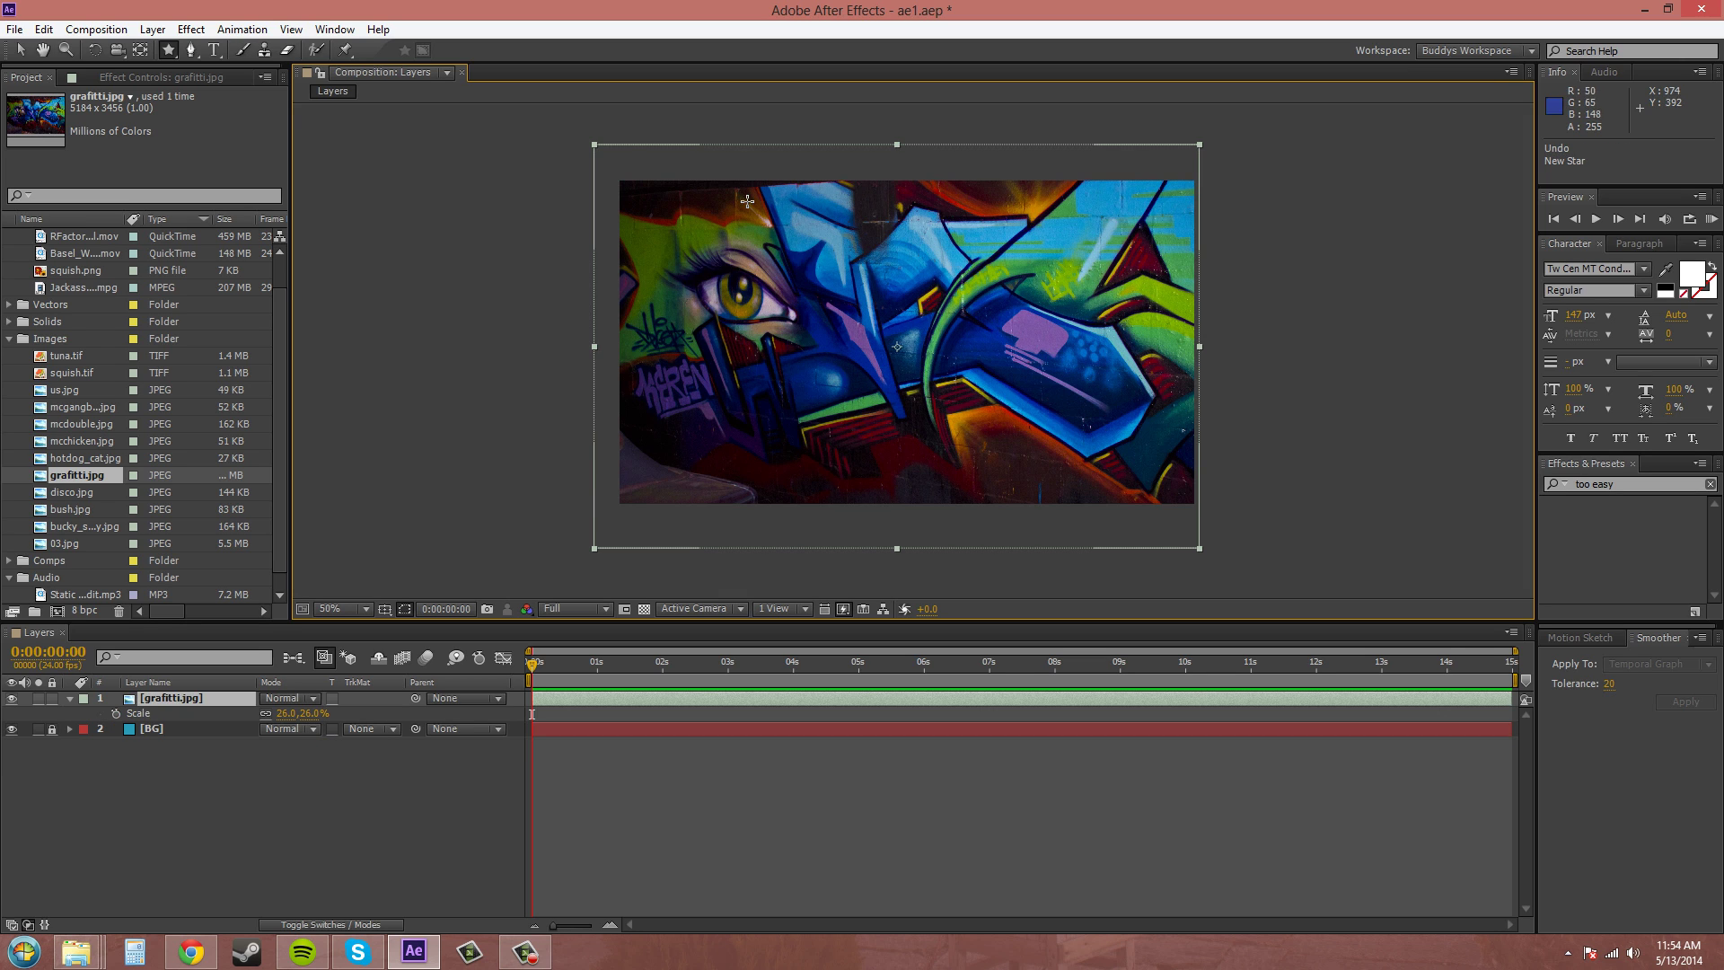
Pick the Ellipse Tool, double-click it to fit an ellipse mask to grafitti.jpg, then undo it
click(172, 54)
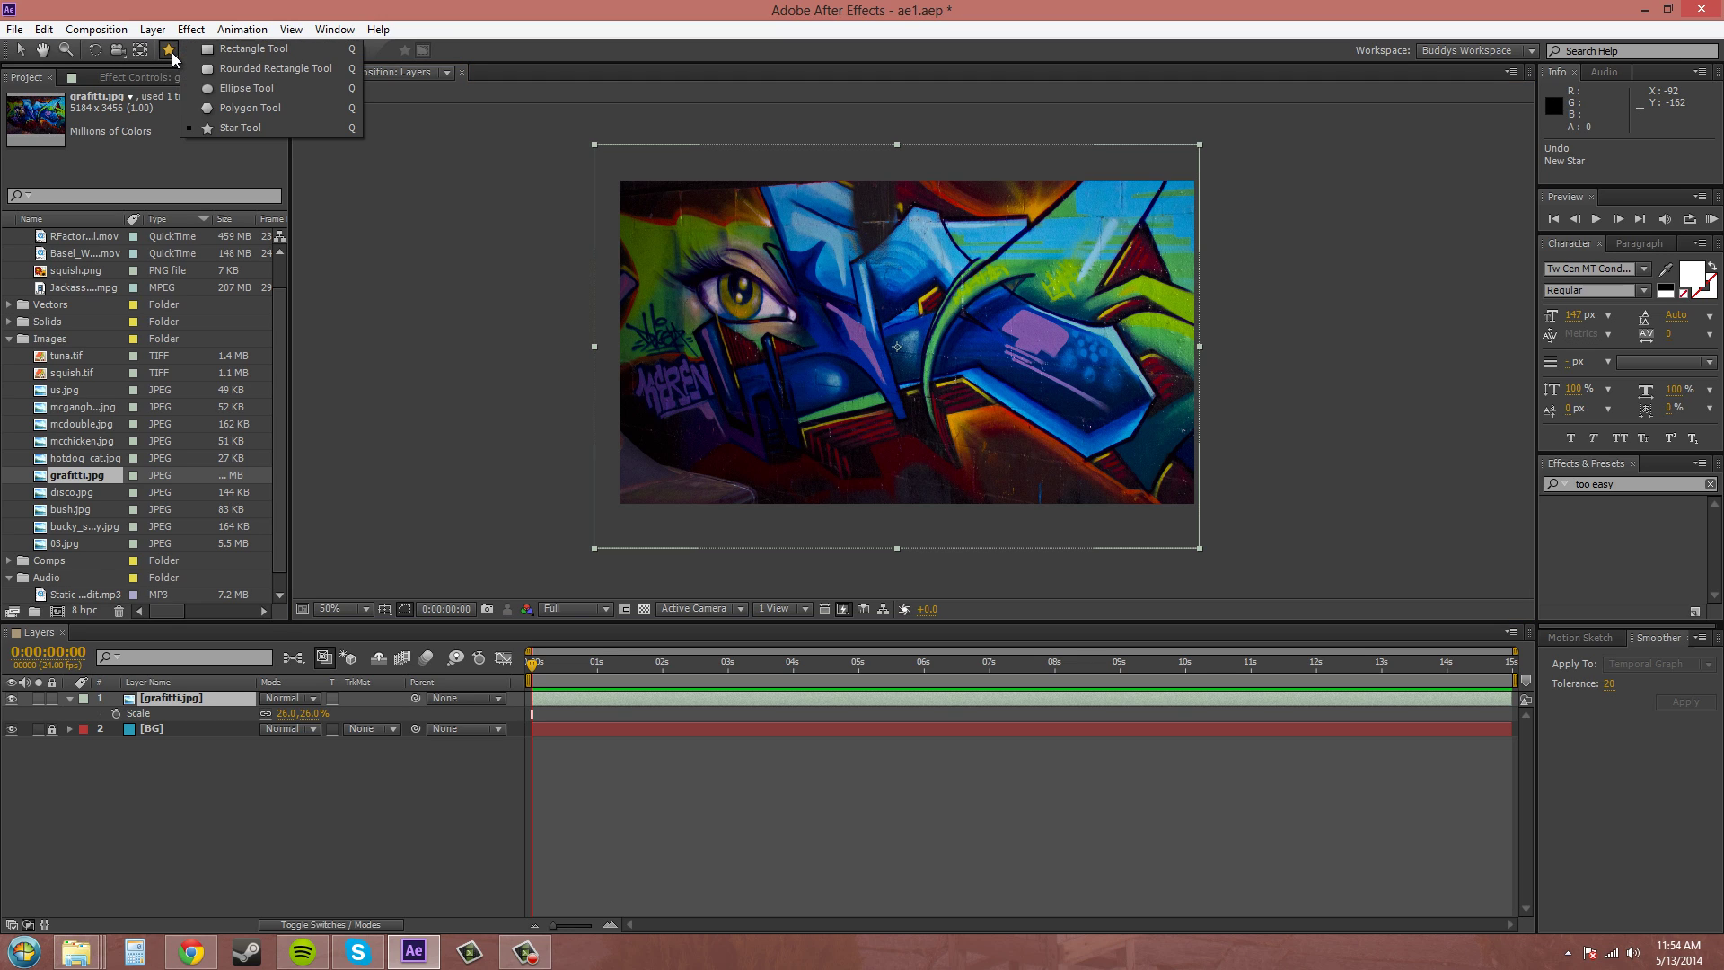
click(226, 90)
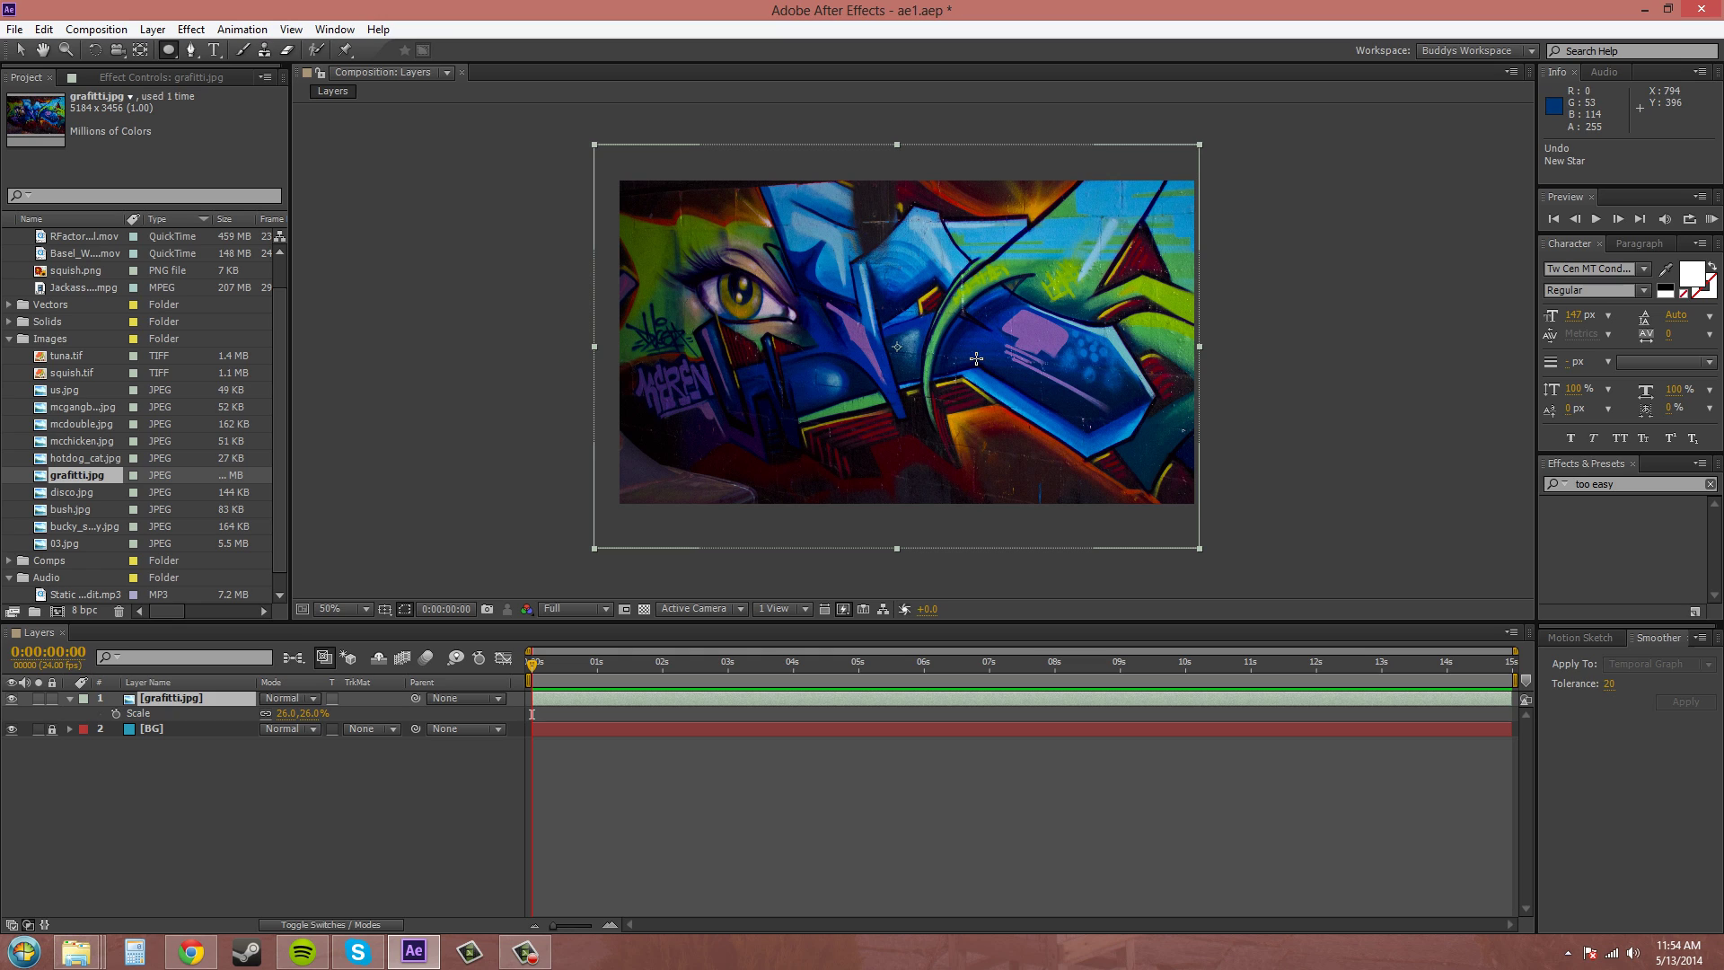
click(169, 51)
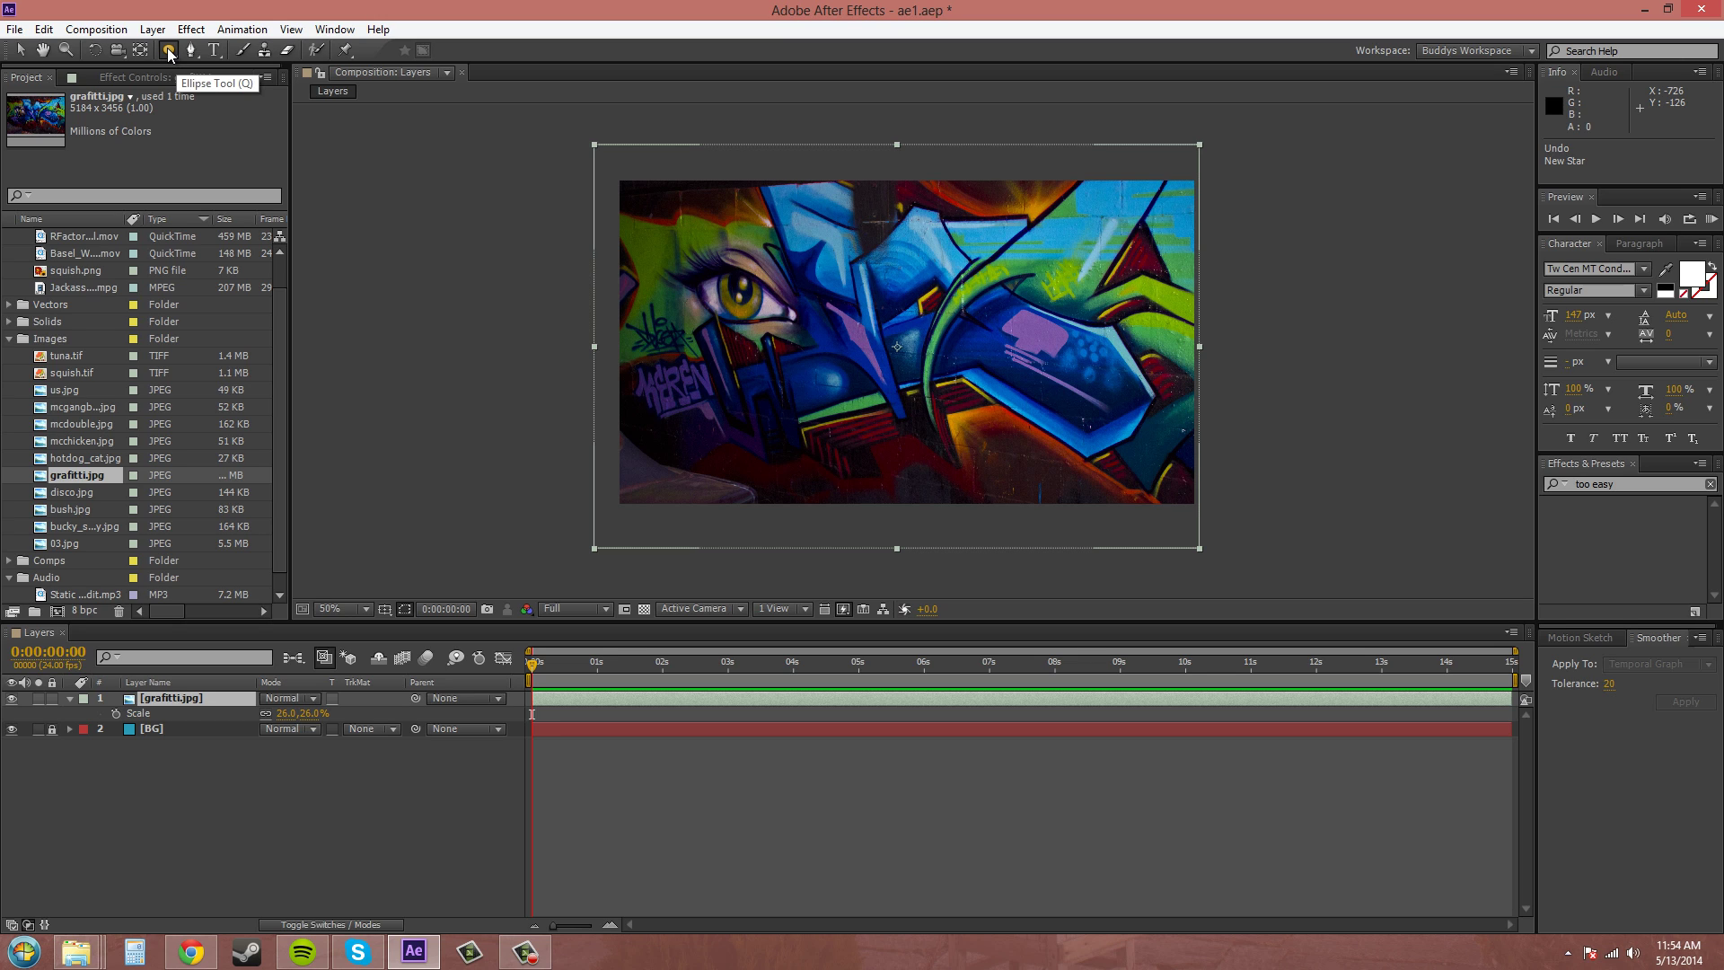
double_click(170, 50)
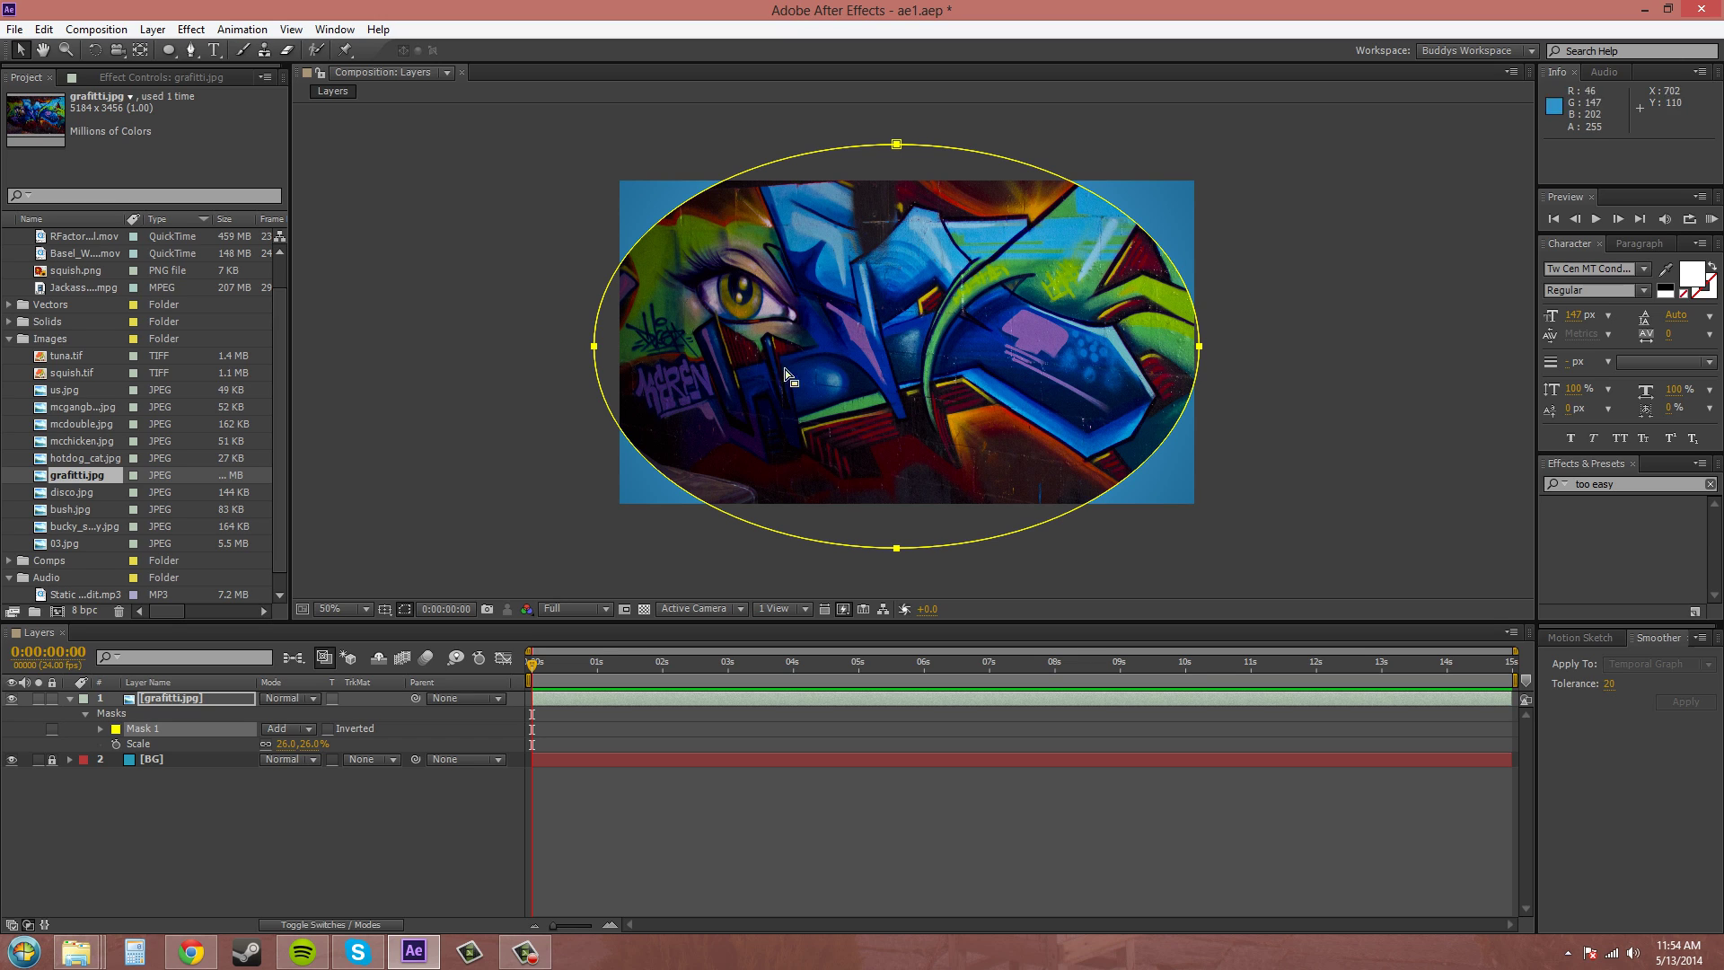
click(196, 699)
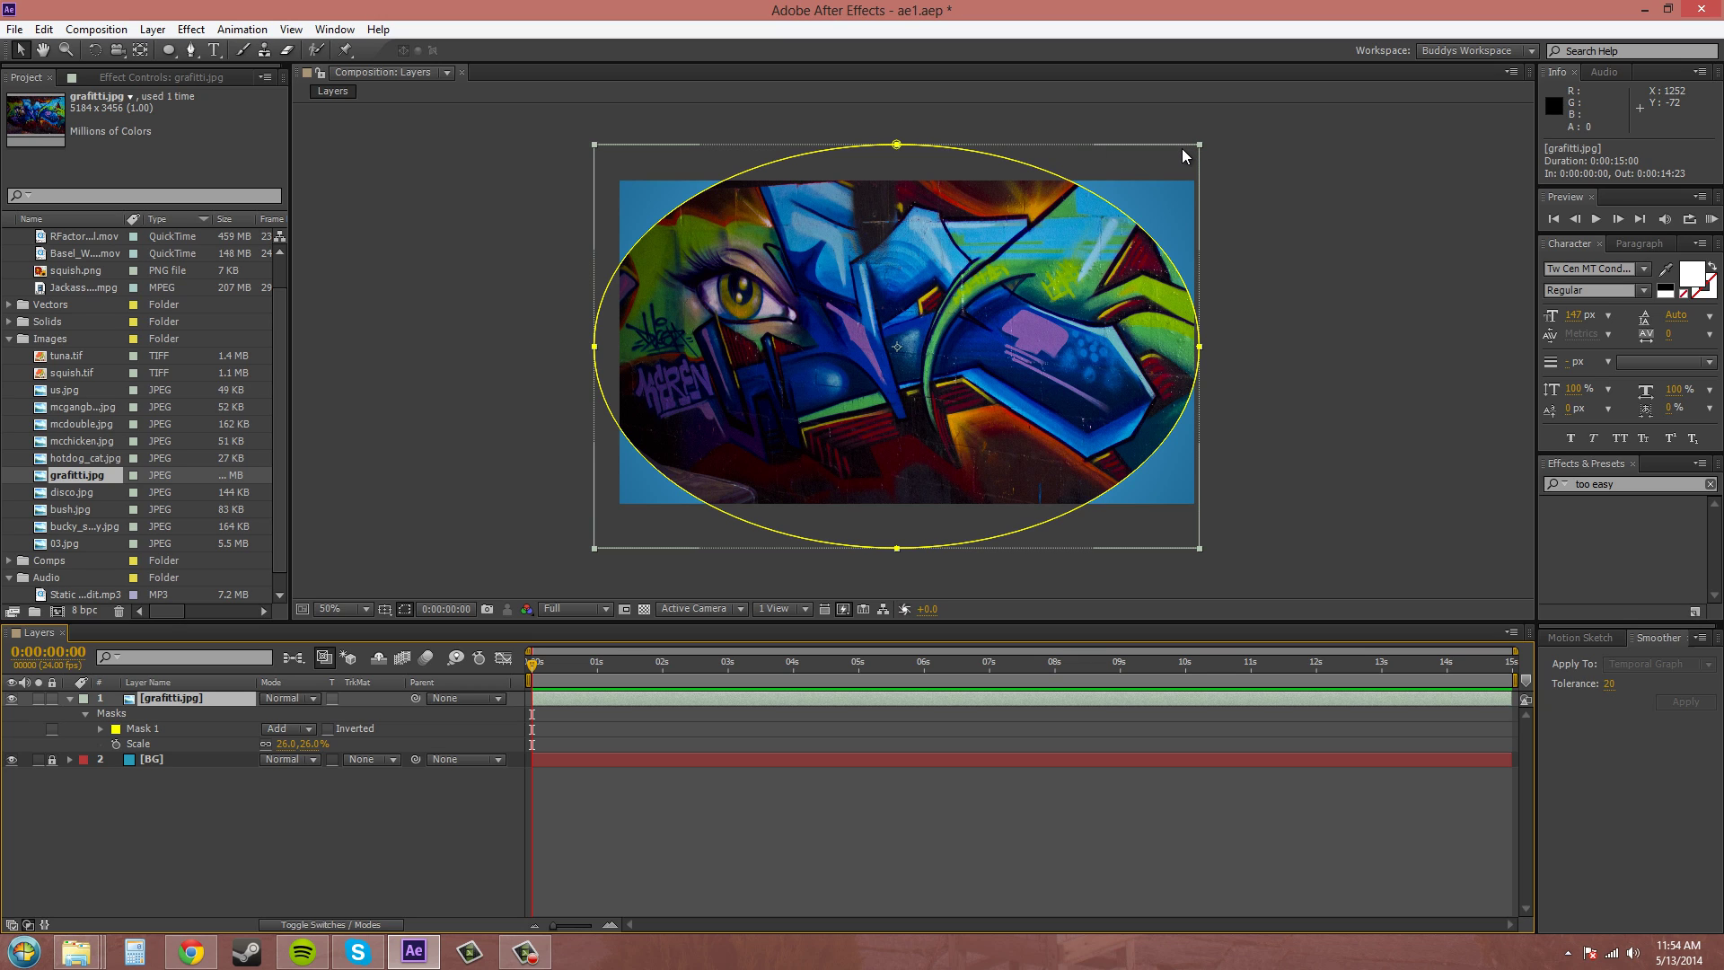
key(ctrl+z)
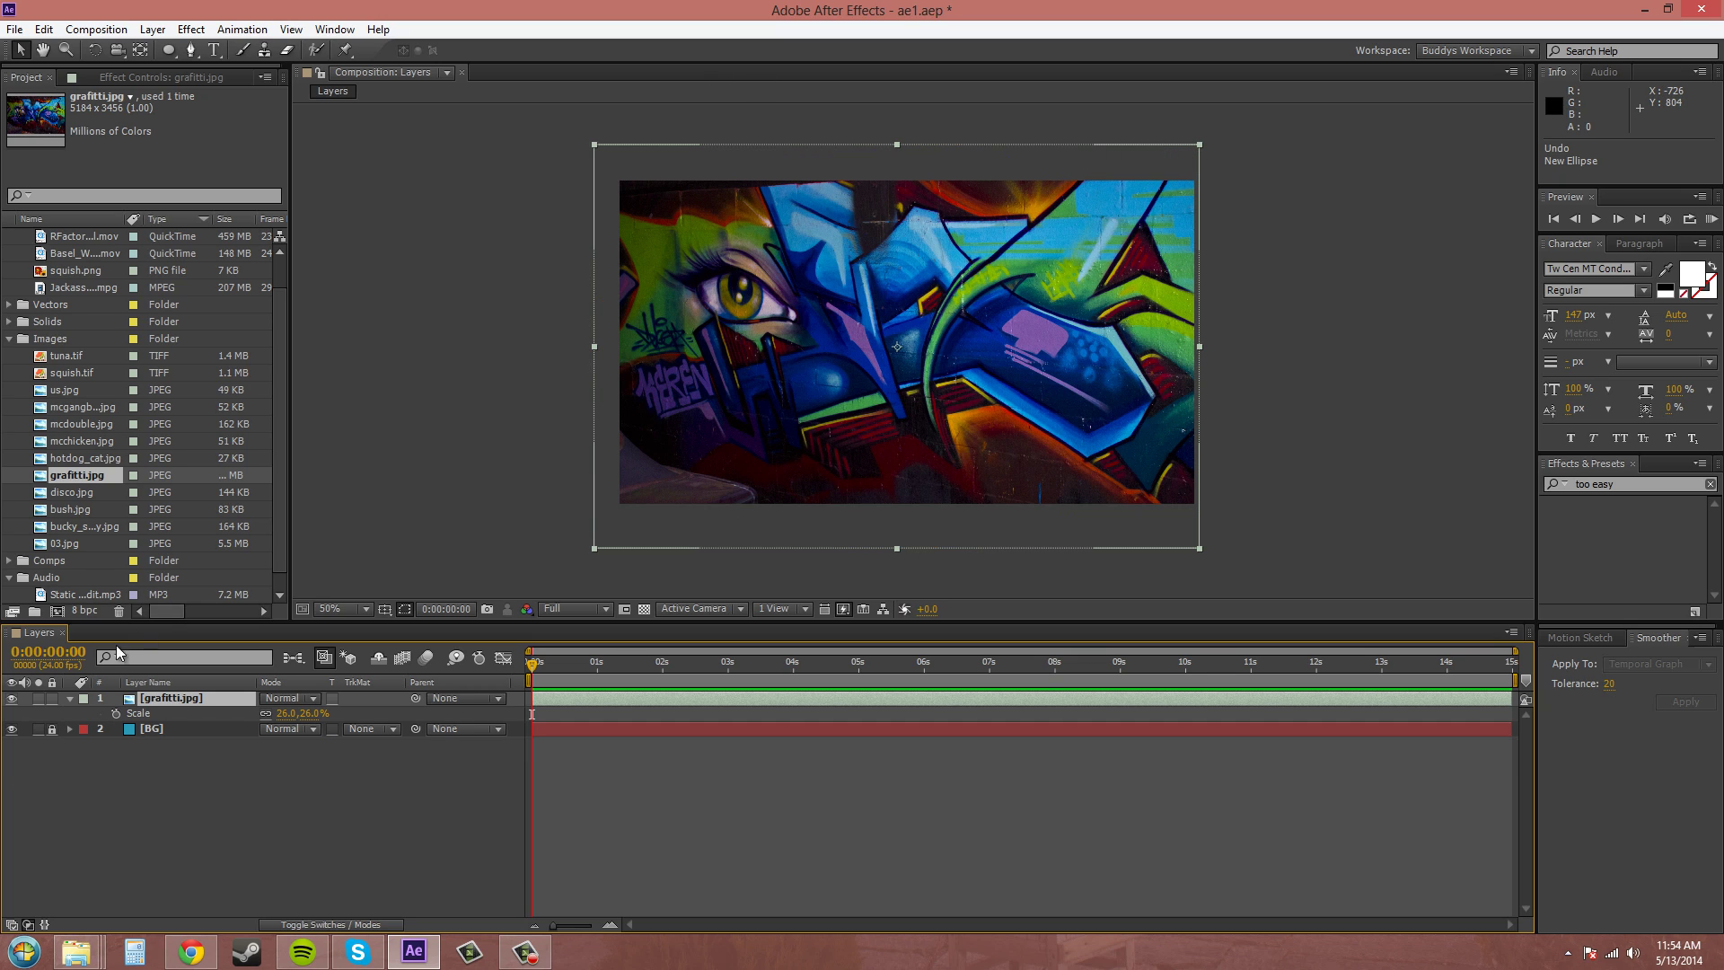
Hide grafitti.jpg, add a 1280×720 yellow solid, and fit an ellipse mask to it
click(12, 698)
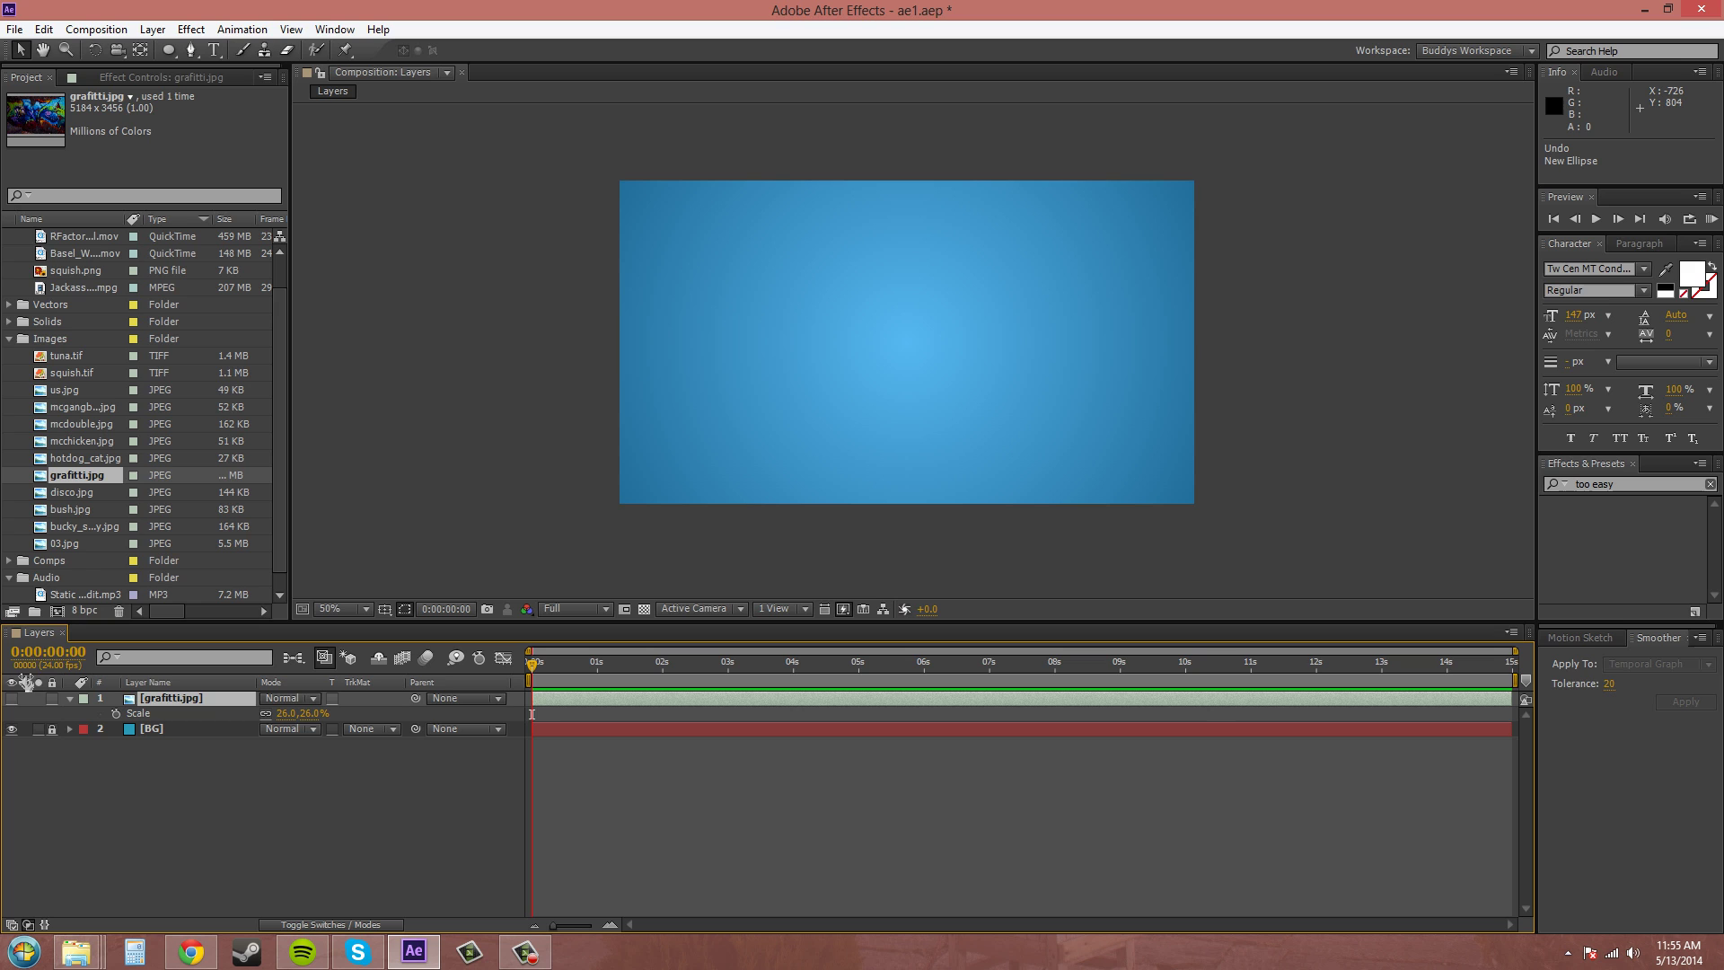
click(154, 29)
mouse_move(223, 51)
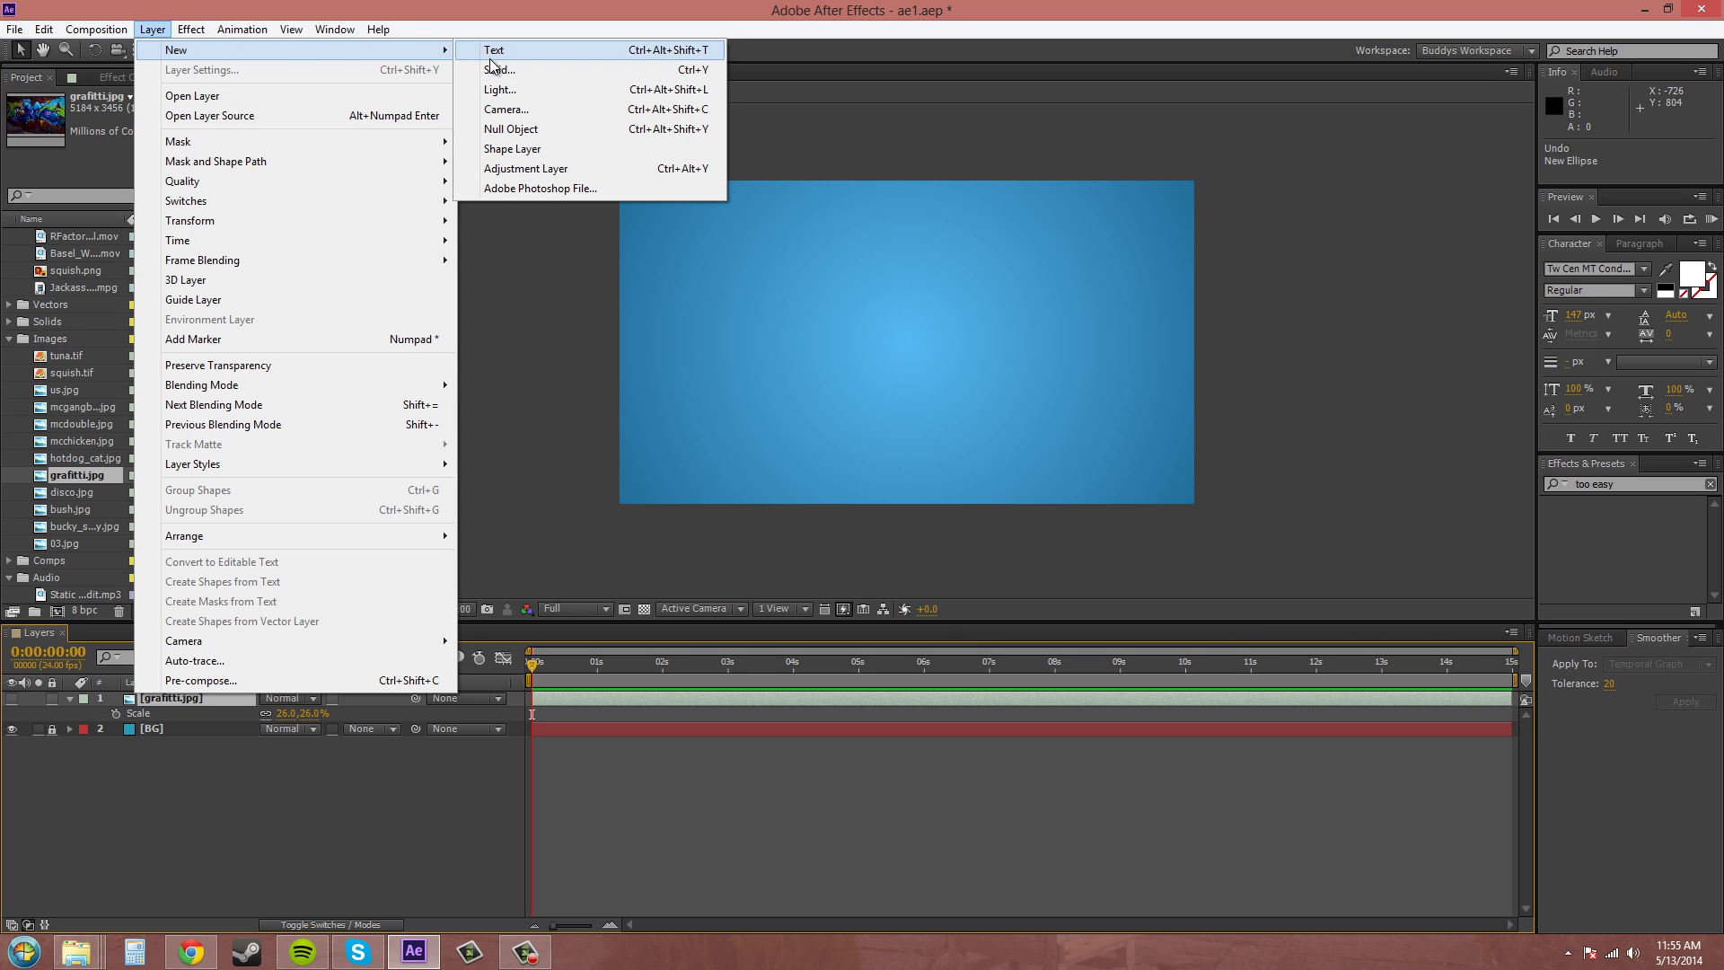
click(532, 73)
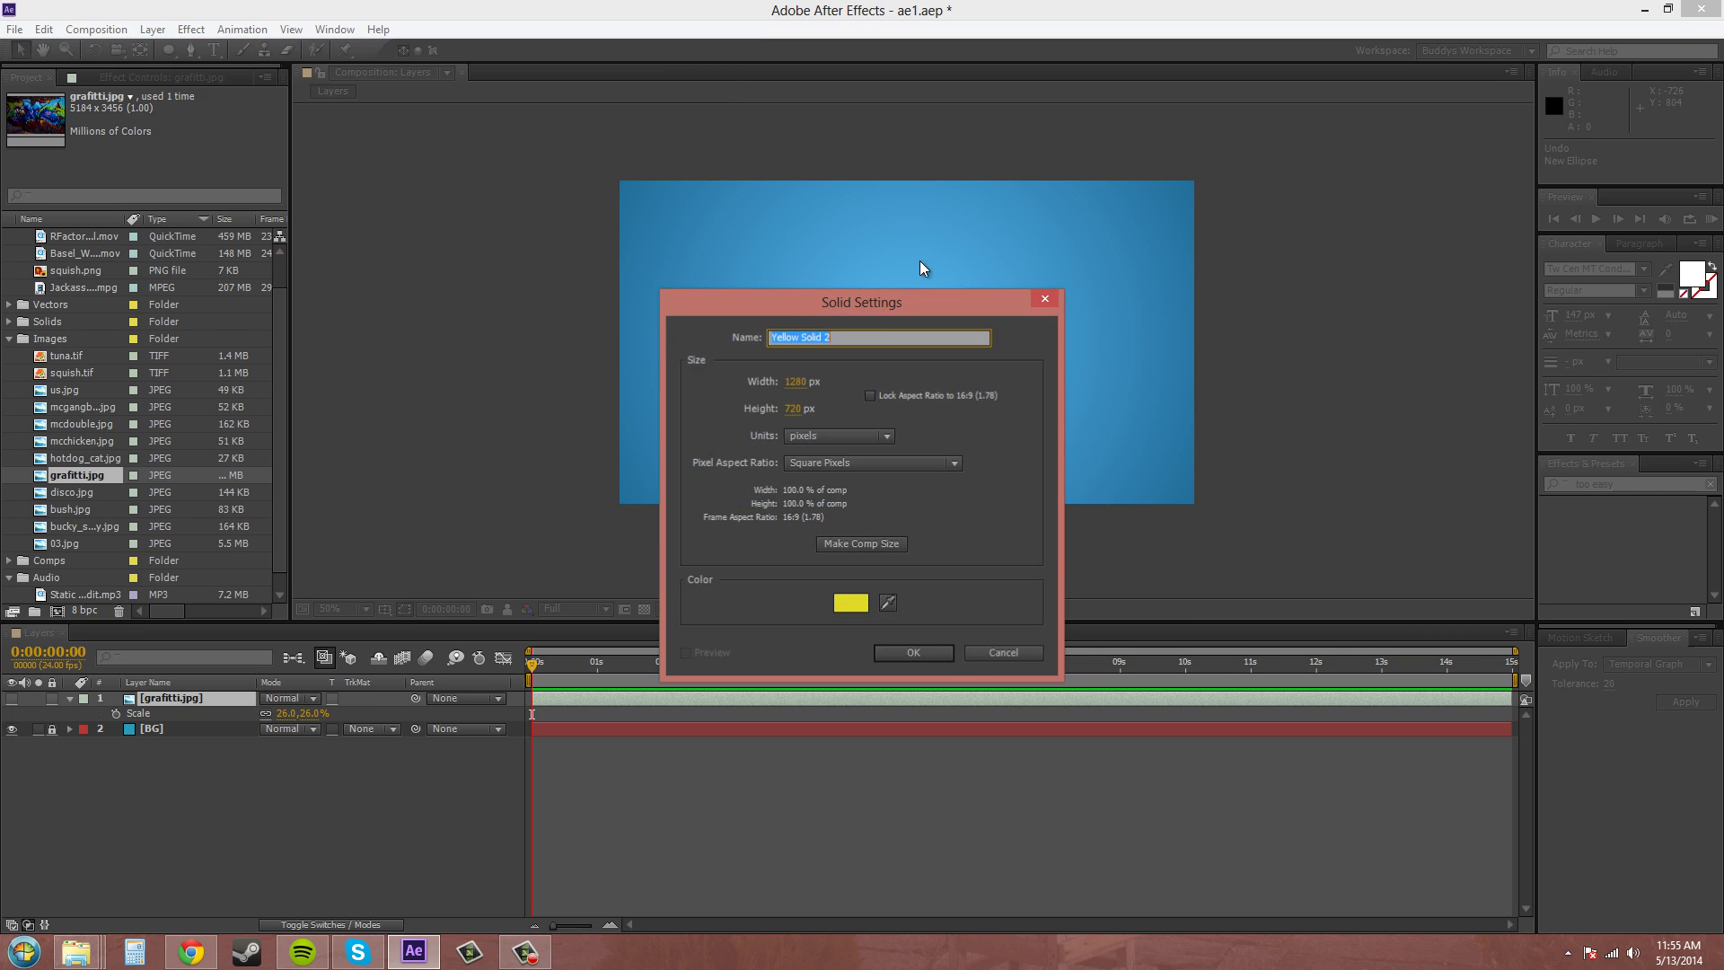
click(922, 654)
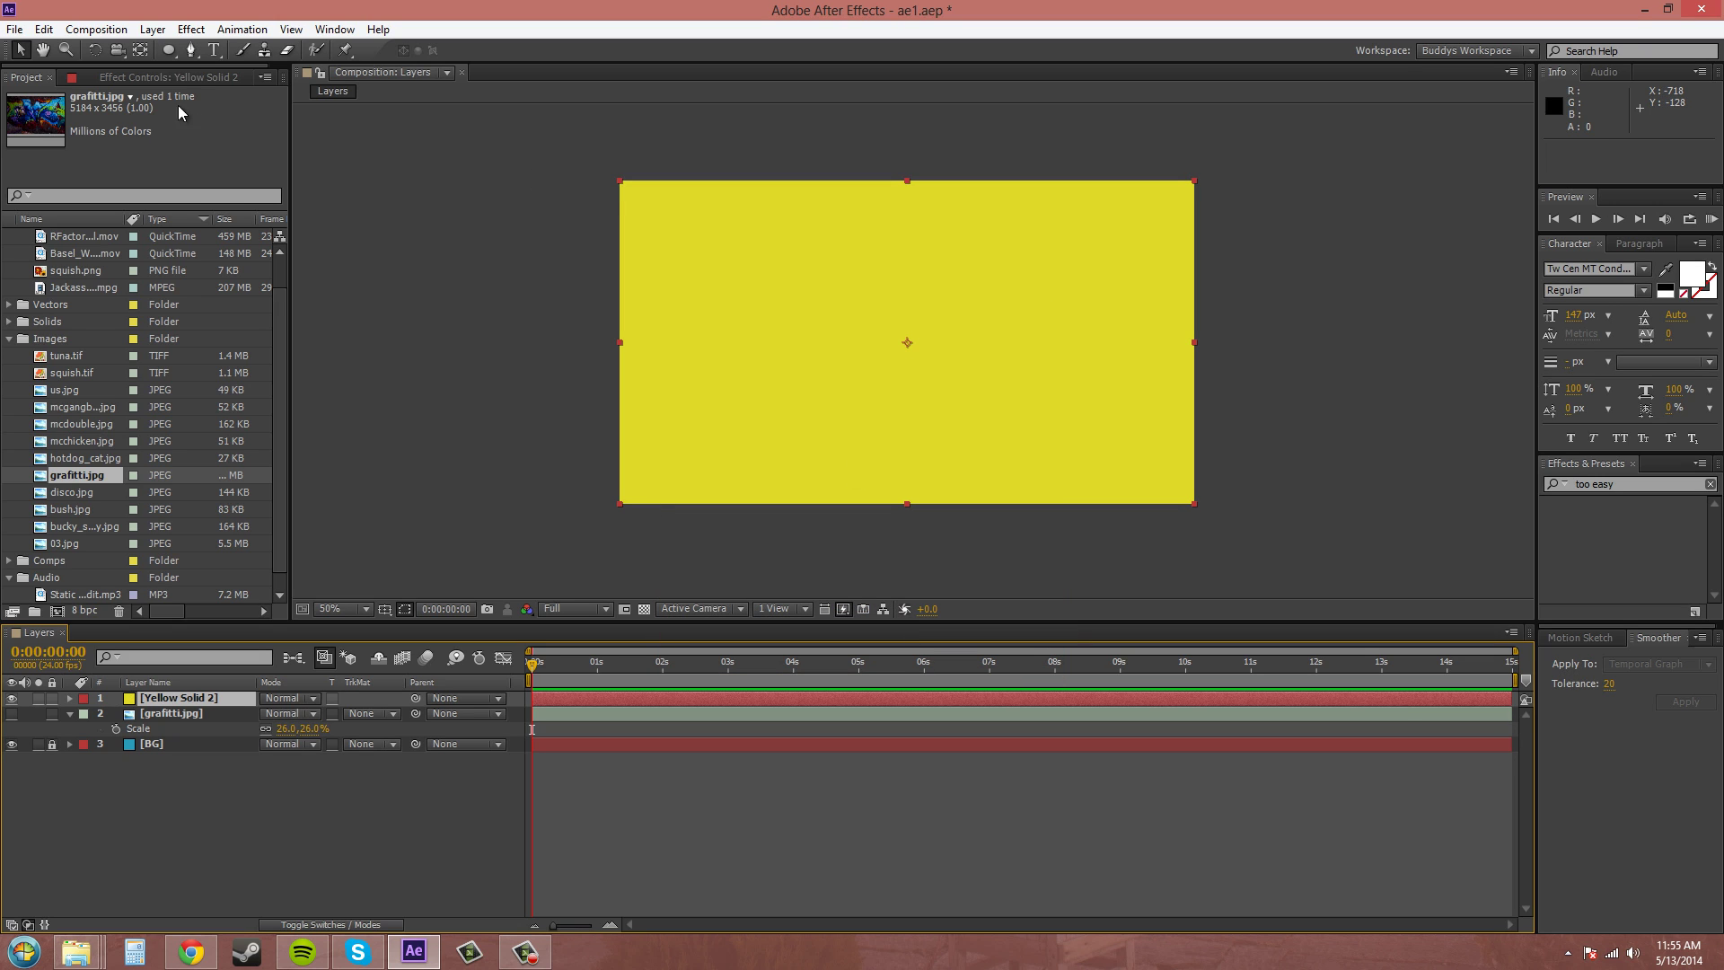
double_click(170, 51)
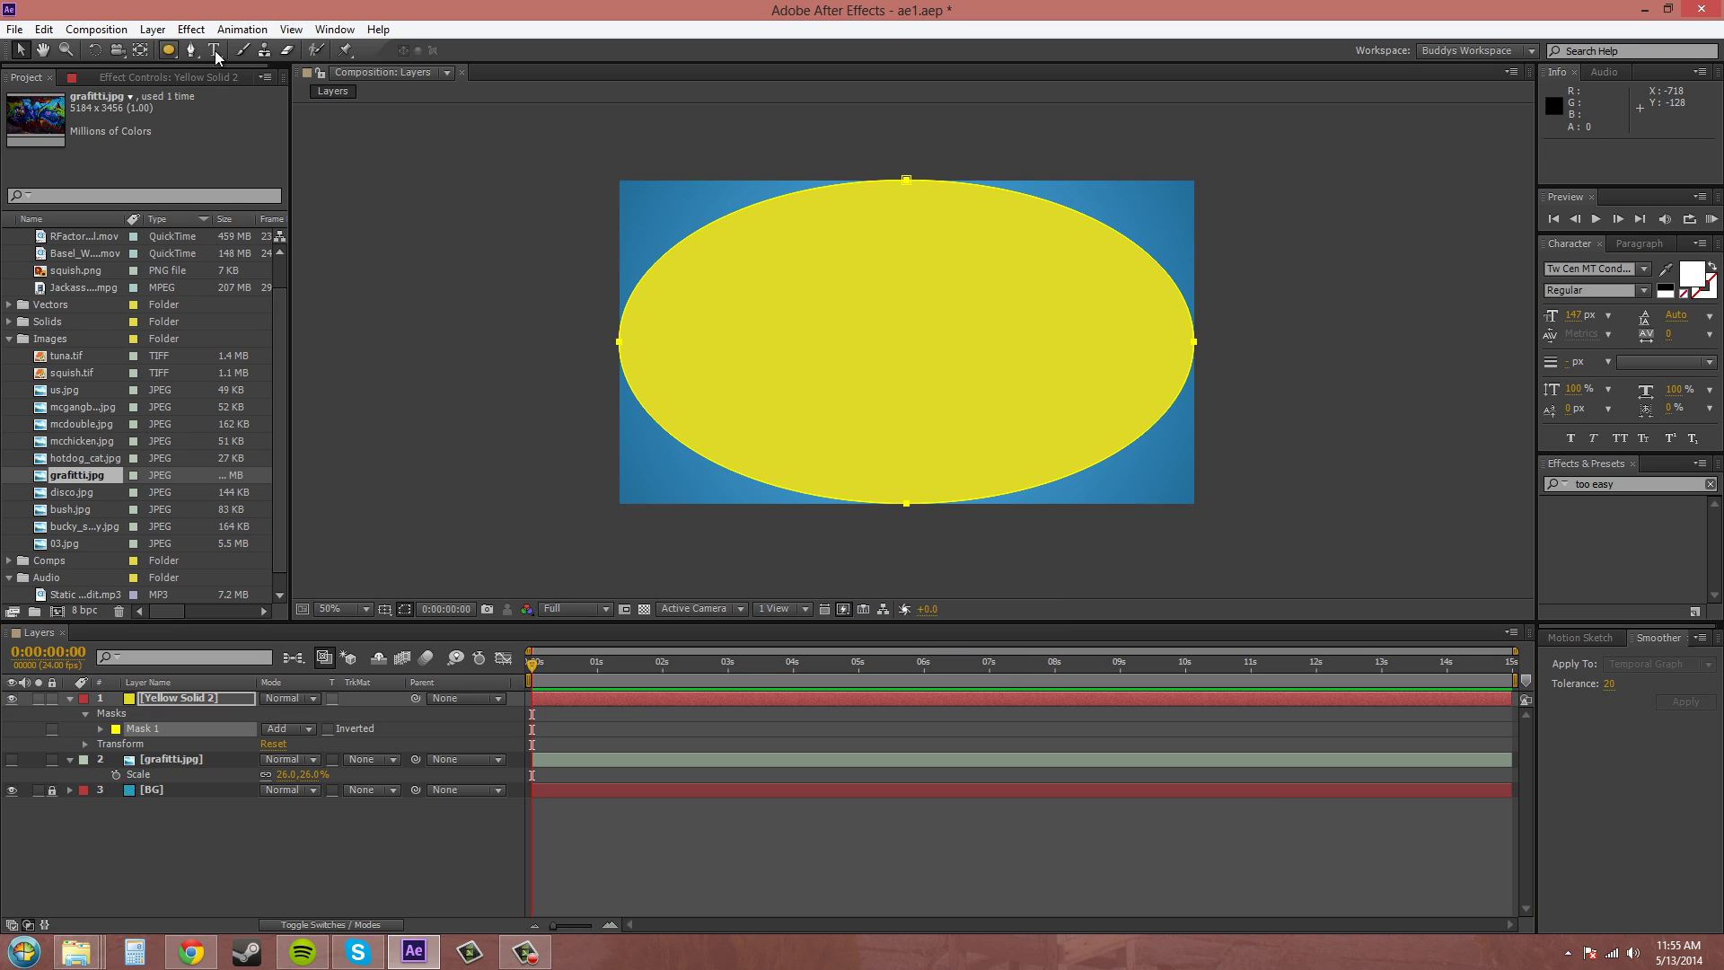